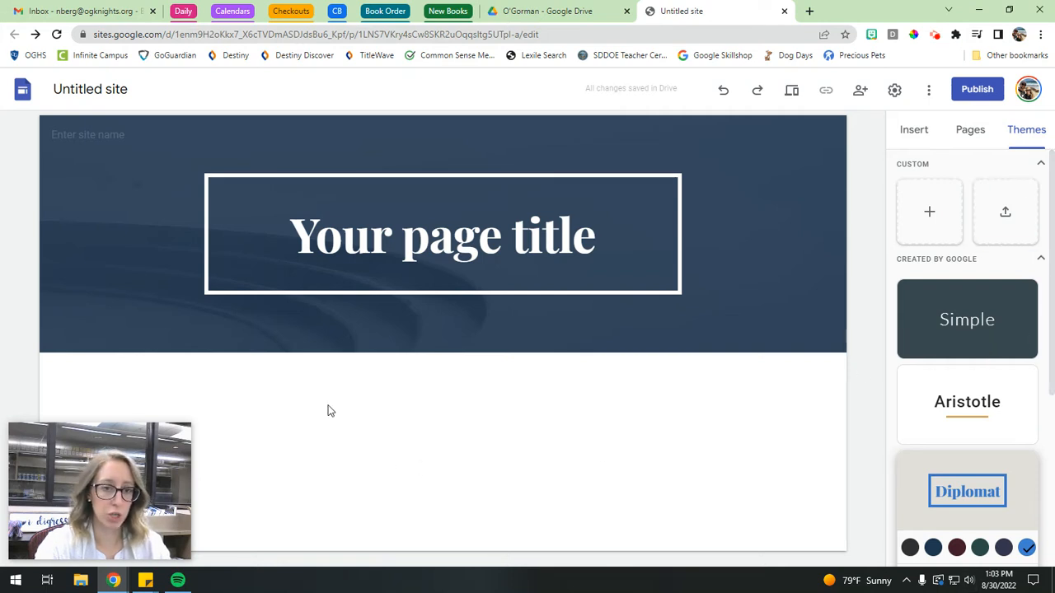
Replace the page title placeholder in the header with "Stamped" and italicize it
{"action": "left_click", "coordinate": [913, 130]}
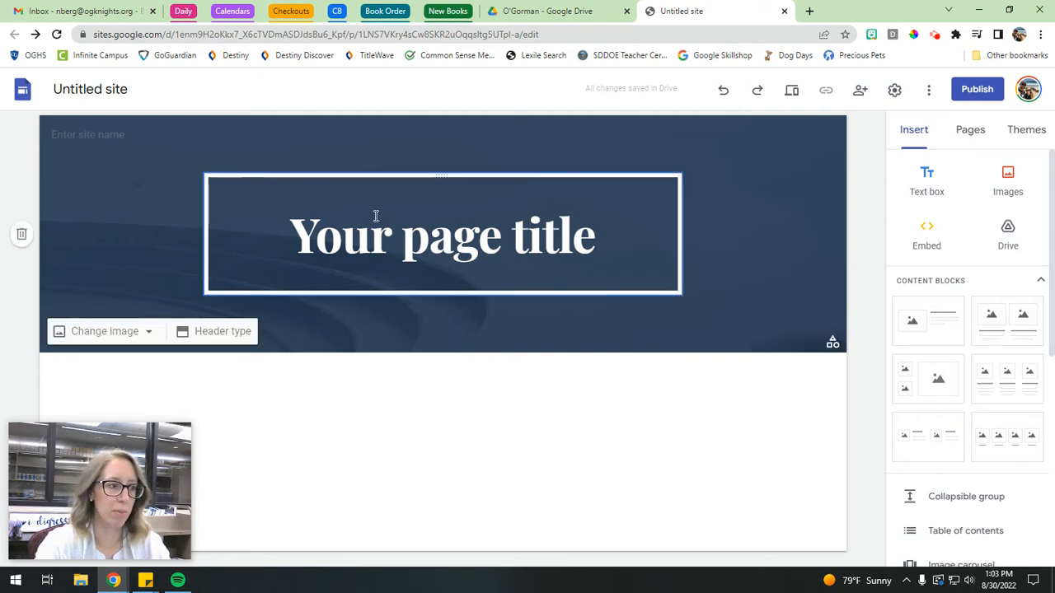
{"action": "left_click", "coordinate": [531, 250]}
{"action": "left_click_drag", "start_coordinate": [622, 245], "coordinate": [238, 246]}
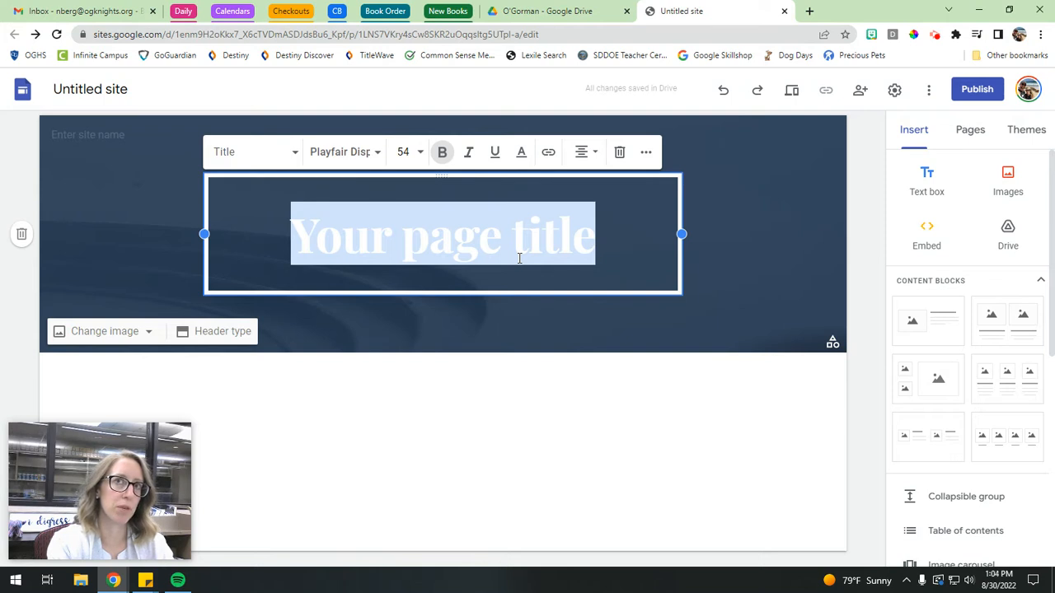
{"action": "type", "text": "Stamped"}
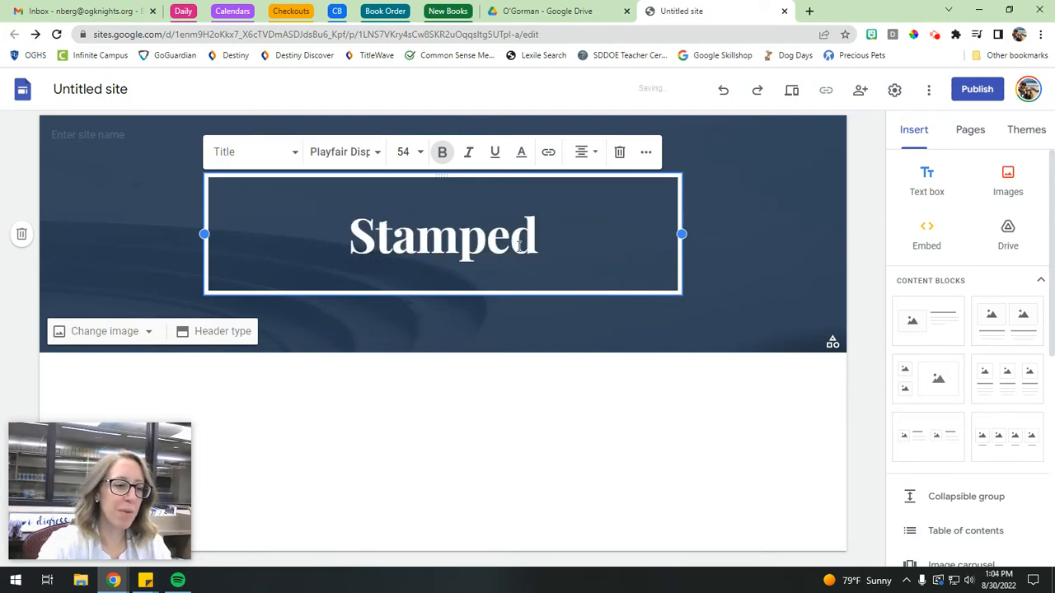
{"action": "double_click", "coordinate": [542, 241]}
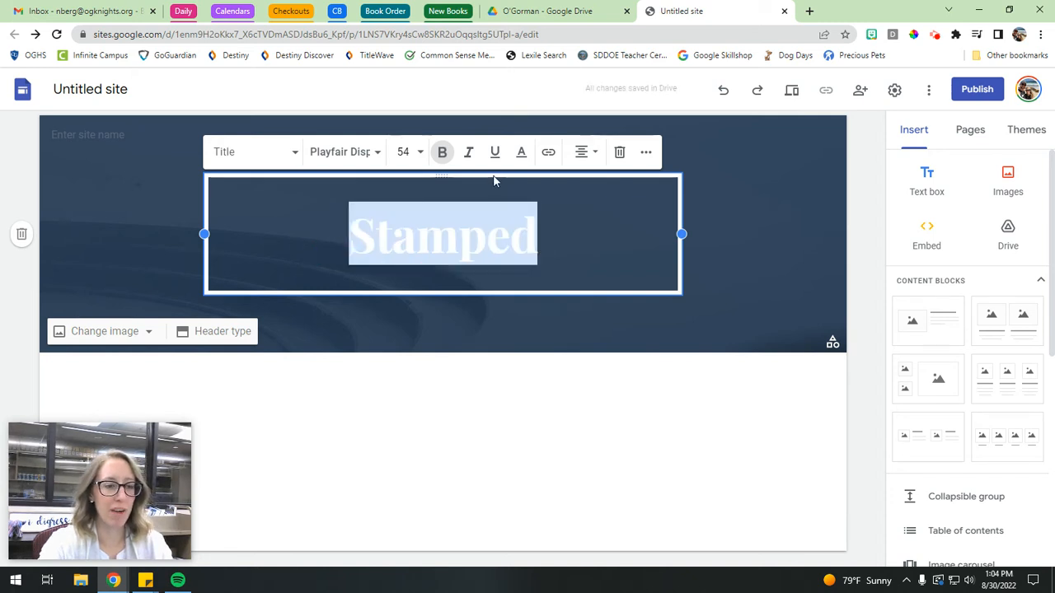
{"action": "left_click", "coordinate": [468, 153]}
{"action": "left_click", "coordinate": [470, 399]}
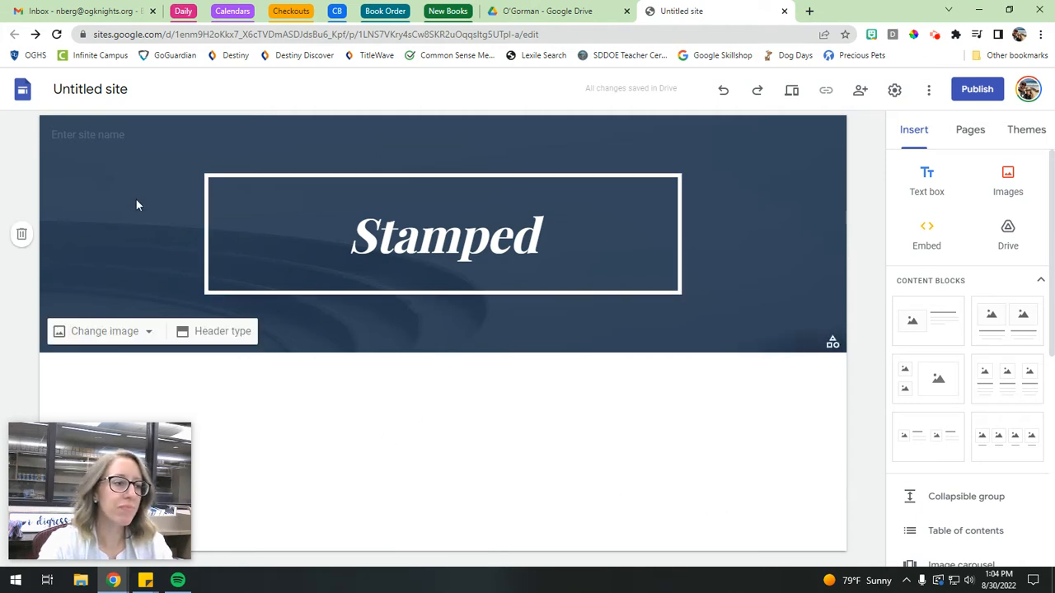
Name the site document with the author's name in possessive form followed by "Book Report", and apply it as the site name
{"action": "left_click", "coordinate": [115, 89]}
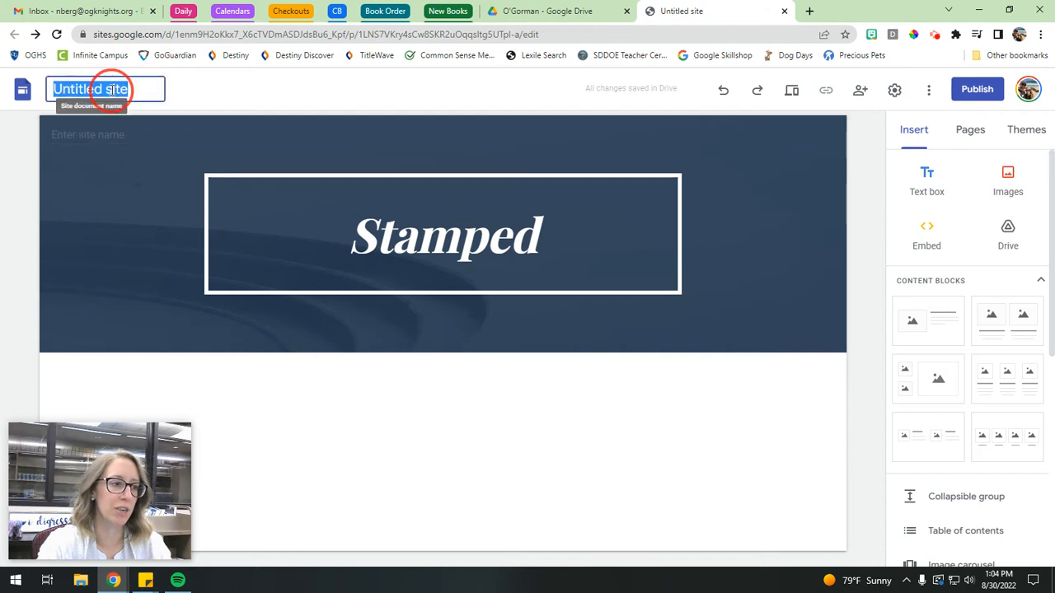
{"action": "type", "text": "N"}
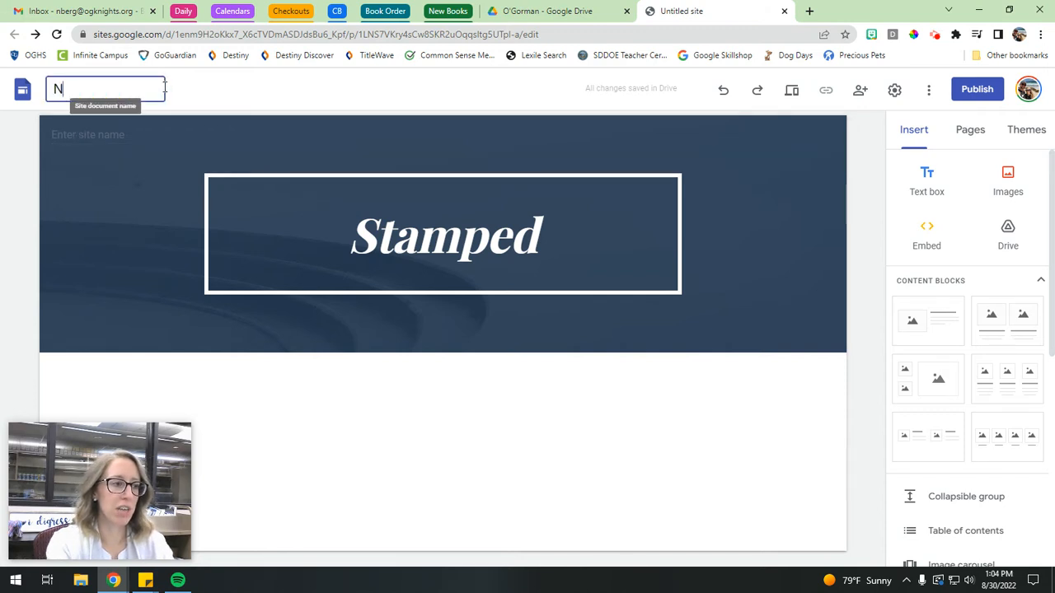
{"action": "type", "text": ". Berg"}
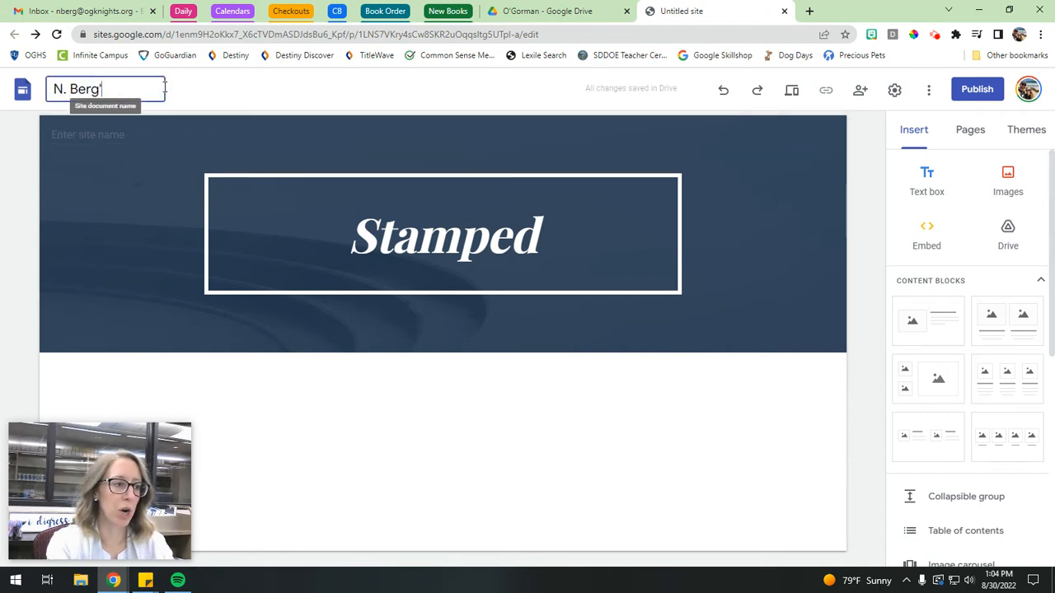
{"action": "type", "text": "'s Book "}
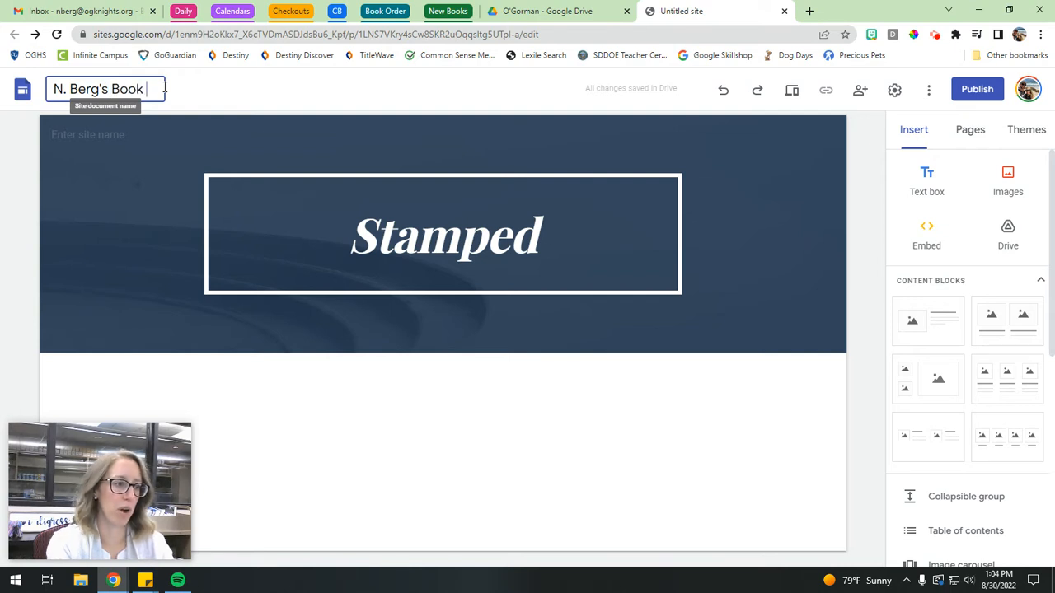
{"action": "type", "text": "Report"}
{"action": "left_click", "coordinate": [89, 136]}
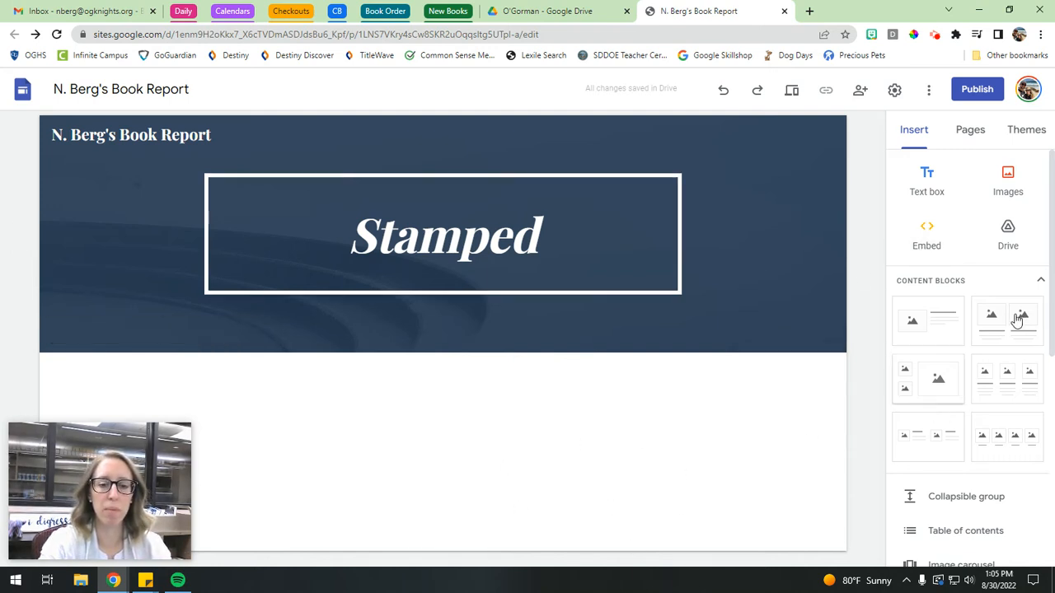
Insert a text box below the header reading "I write a summary of the book here."
{"action": "scroll", "coordinate": [969, 346], "scroll_direction": "down", "scroll_amount": 4}
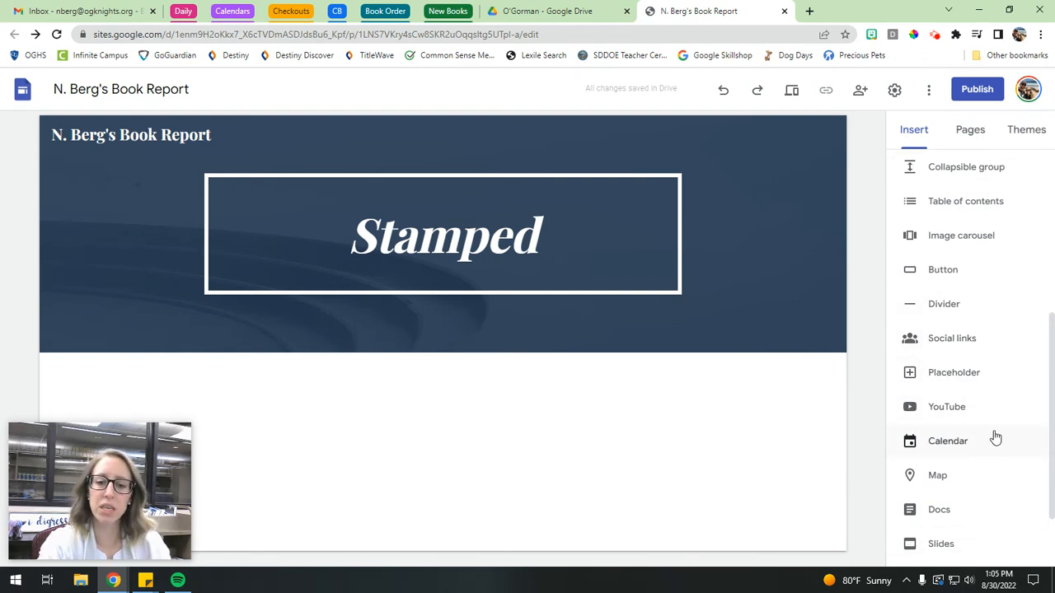
{"action": "scroll", "coordinate": [1017, 412], "scroll_direction": "up", "scroll_amount": 1}
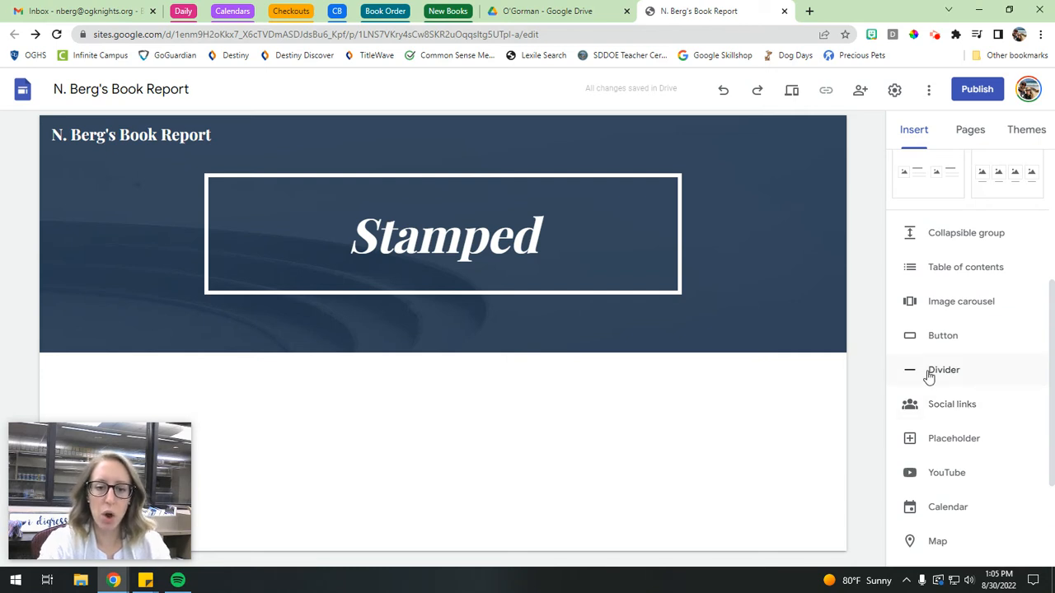
{"action": "scroll", "coordinate": [998, 372], "scroll_direction": "up", "scroll_amount": 4}
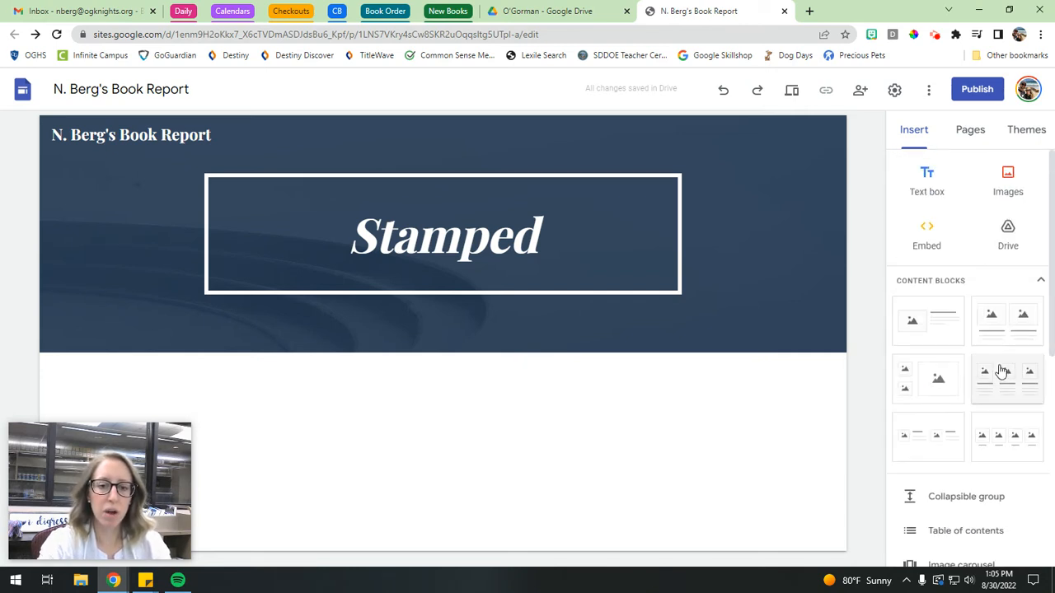
{"action": "left_click", "coordinate": [928, 183]}
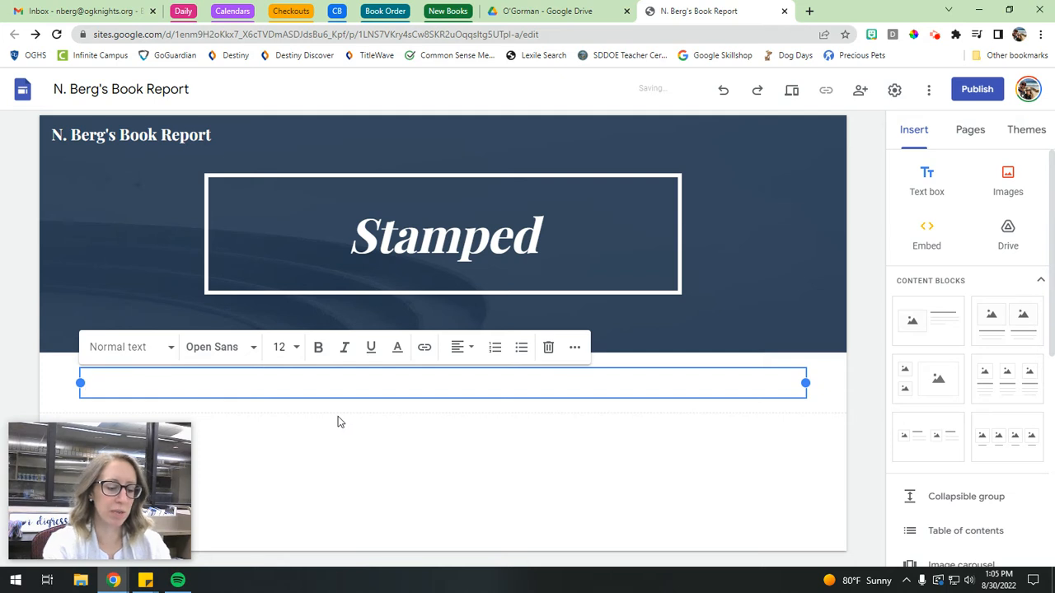
{"action": "type", "text": "I write a summa"}
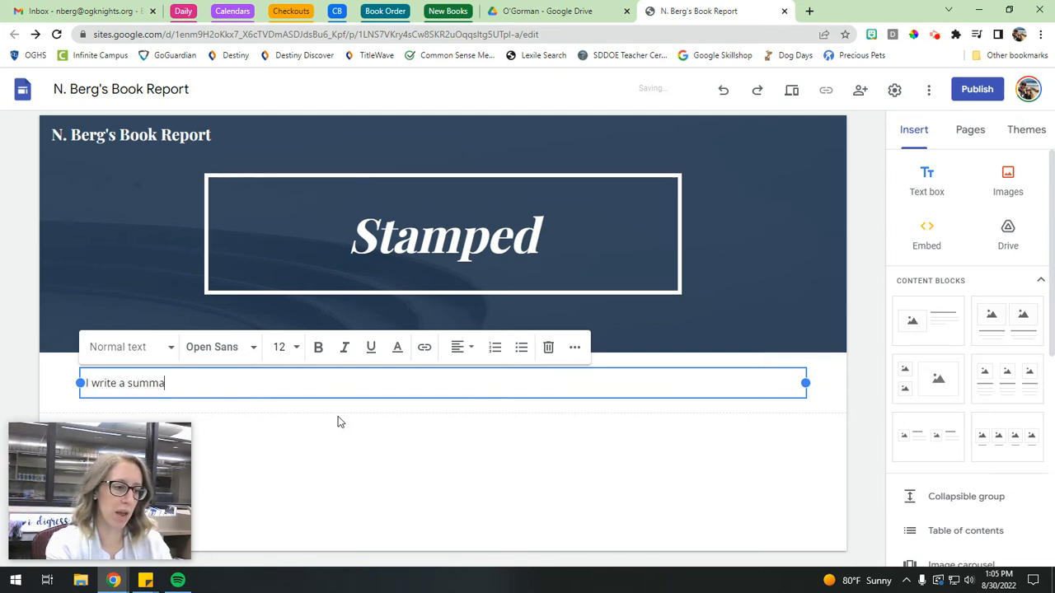
{"action": "type", "text": "ry of the book here."}
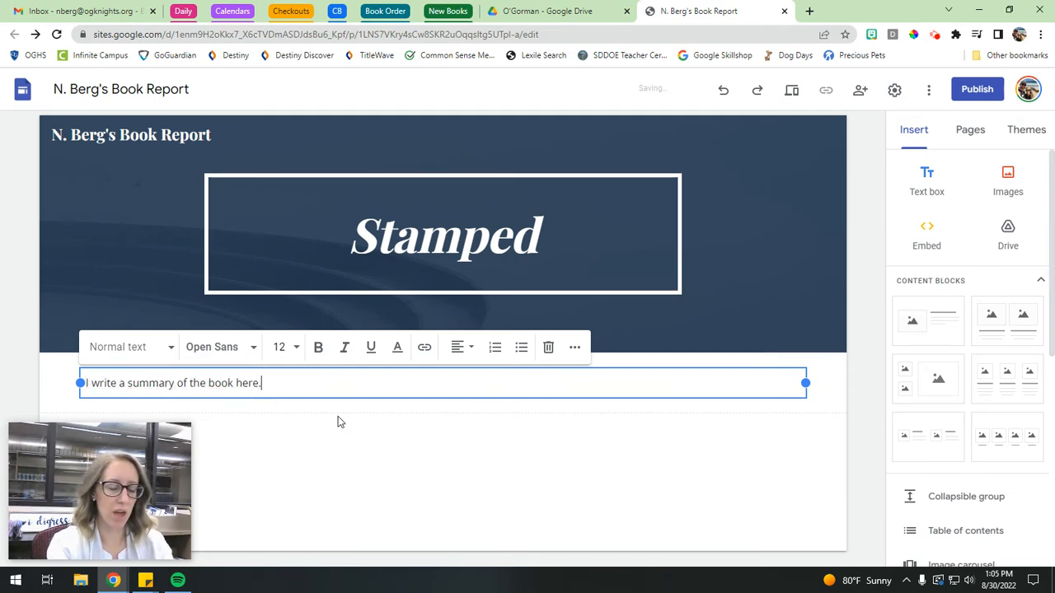
{"action": "left_click", "coordinate": [739, 464]}
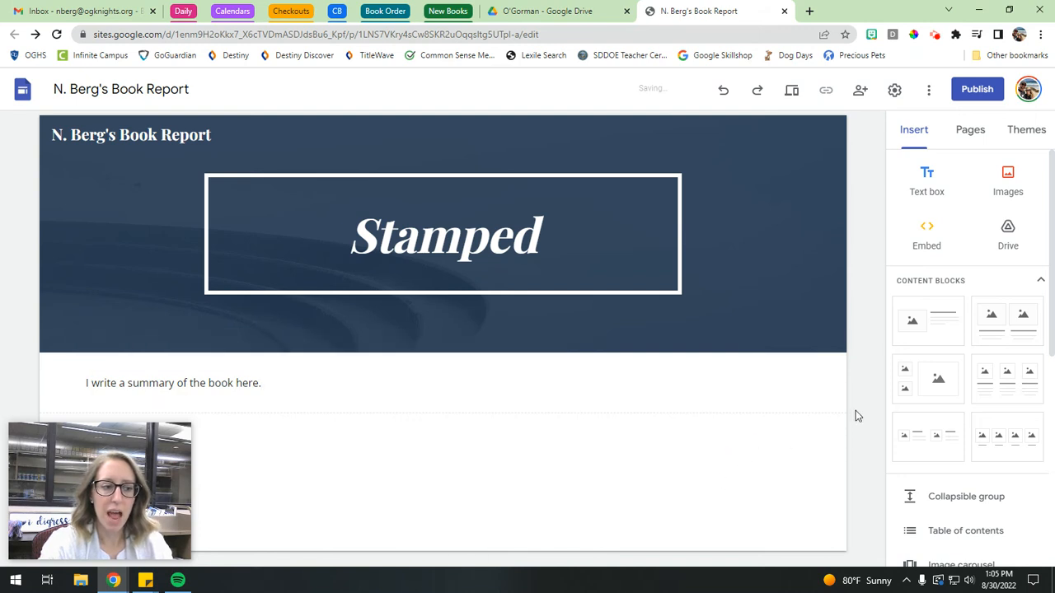
Run a Google image search for "social justice" and insert the picture of the word "justice" surrounded by black hands
{"action": "left_click", "coordinate": [1015, 190]}
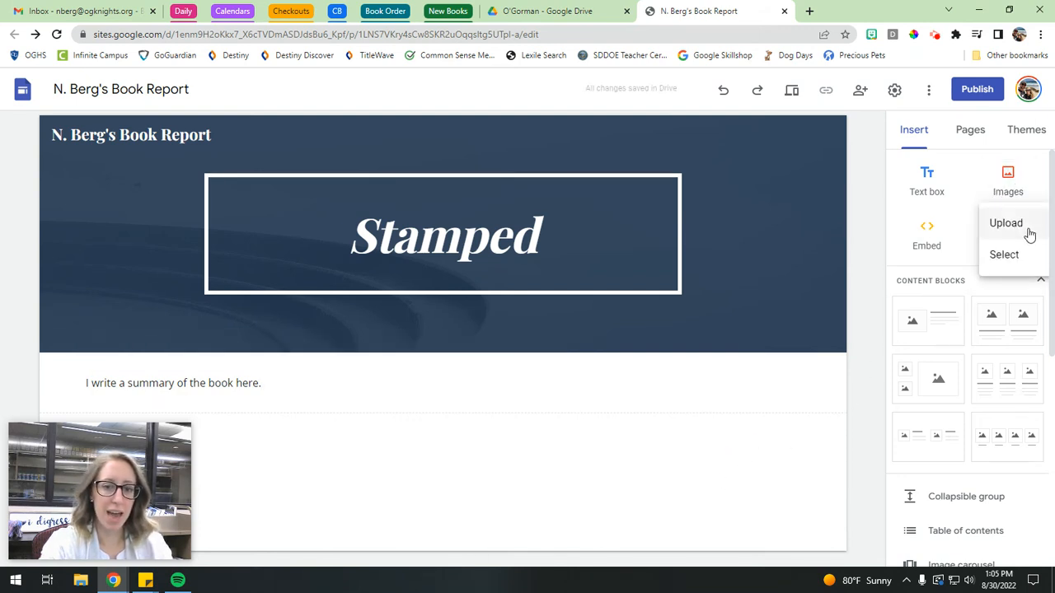
{"action": "left_click", "coordinate": [1005, 255]}
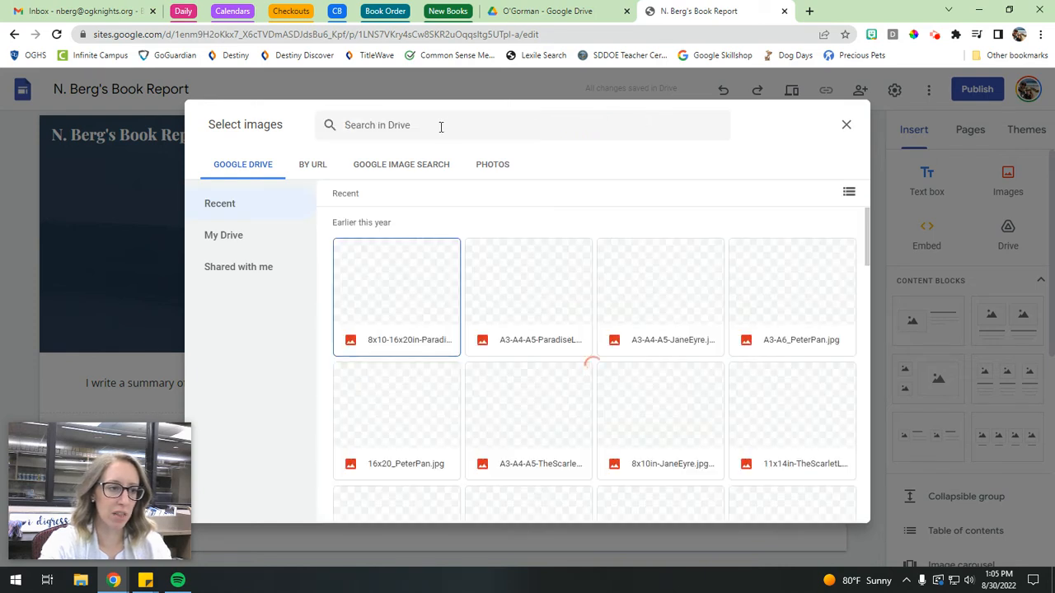
{"action": "left_click", "coordinate": [441, 127]}
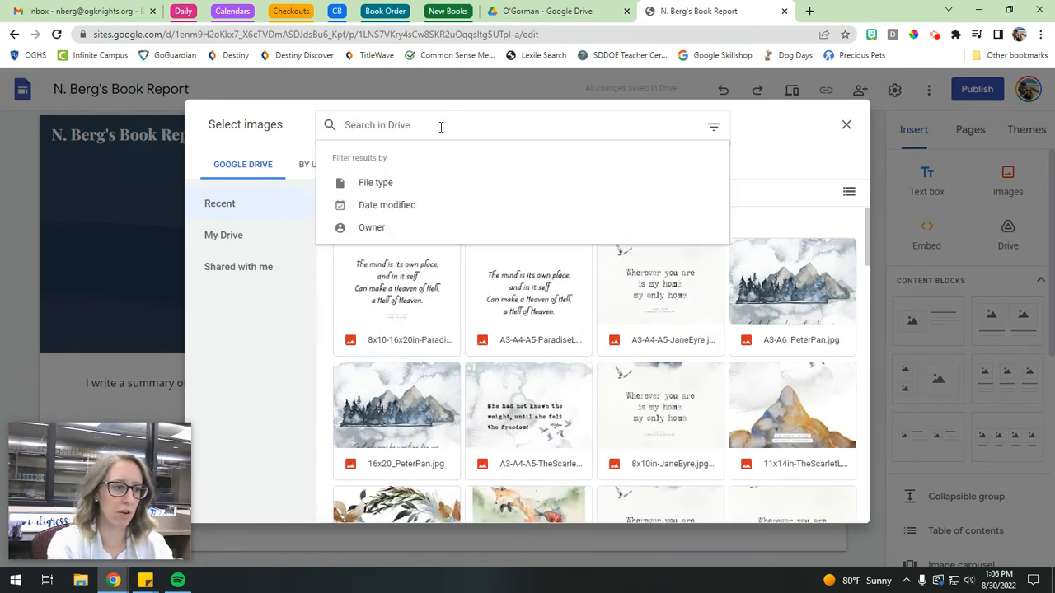
{"action": "left_click", "coordinate": [307, 141]}
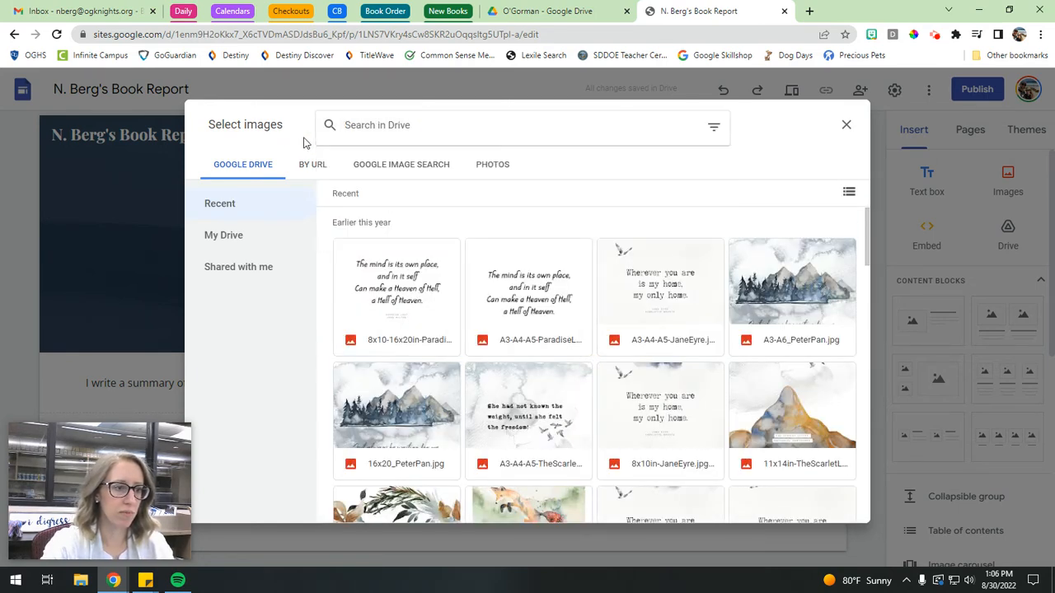
{"action": "left_click", "coordinate": [424, 168]}
{"action": "type", "text": "social justice"}
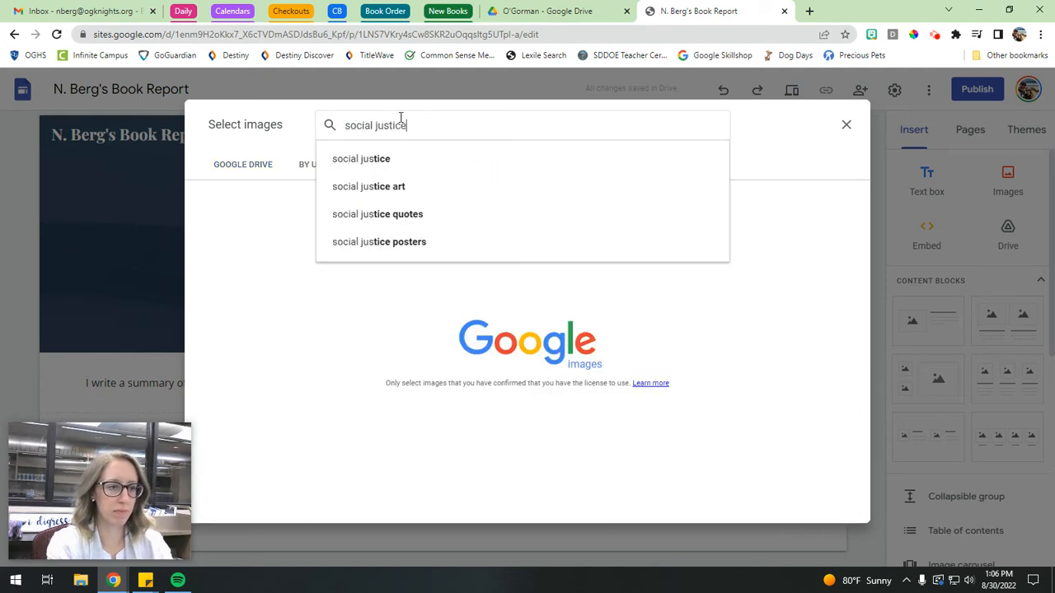
{"action": "key", "text": "Return"}
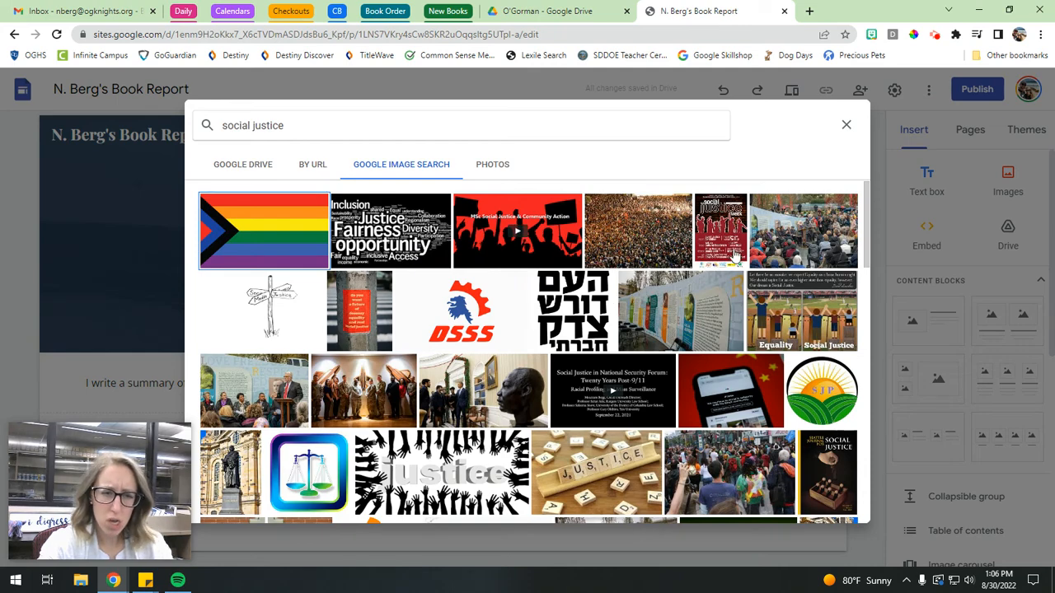
{"action": "scroll", "coordinate": [502, 345], "scroll_direction": "down", "scroll_amount": 2}
{"action": "left_click", "coordinate": [445, 343]}
{"action": "left_click", "coordinate": [833, 505]}
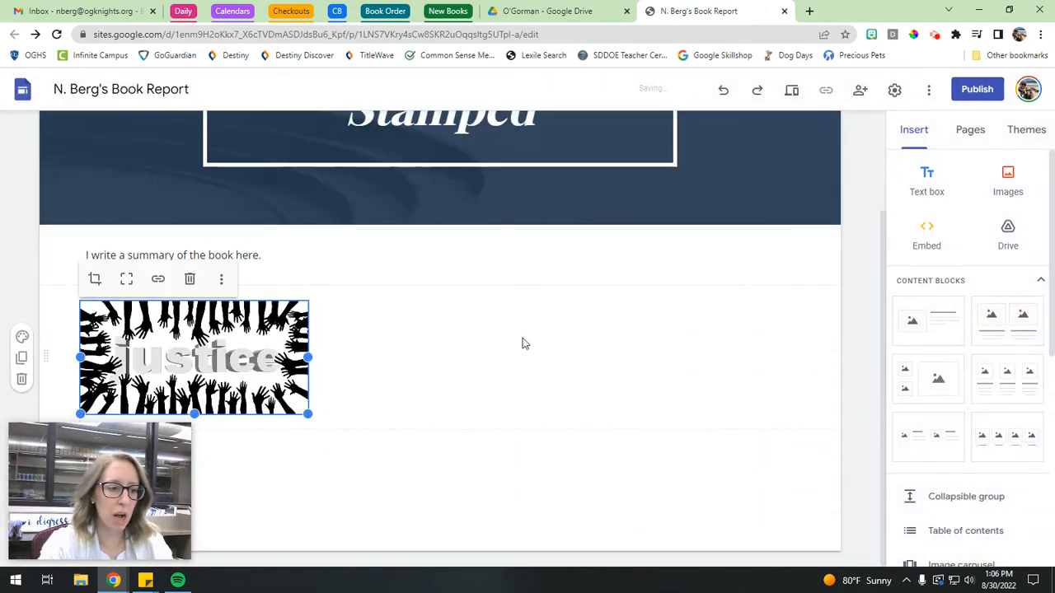
Enlarge and center the justice image below the summary, and narrow the summary text box to about half the page width
{"action": "left_click_drag", "start_coordinate": [308, 414], "coordinate": [684, 494]}
{"action": "left_click_drag", "start_coordinate": [404, 431], "coordinate": [452, 371]}
{"action": "left_click", "coordinate": [226, 255]}
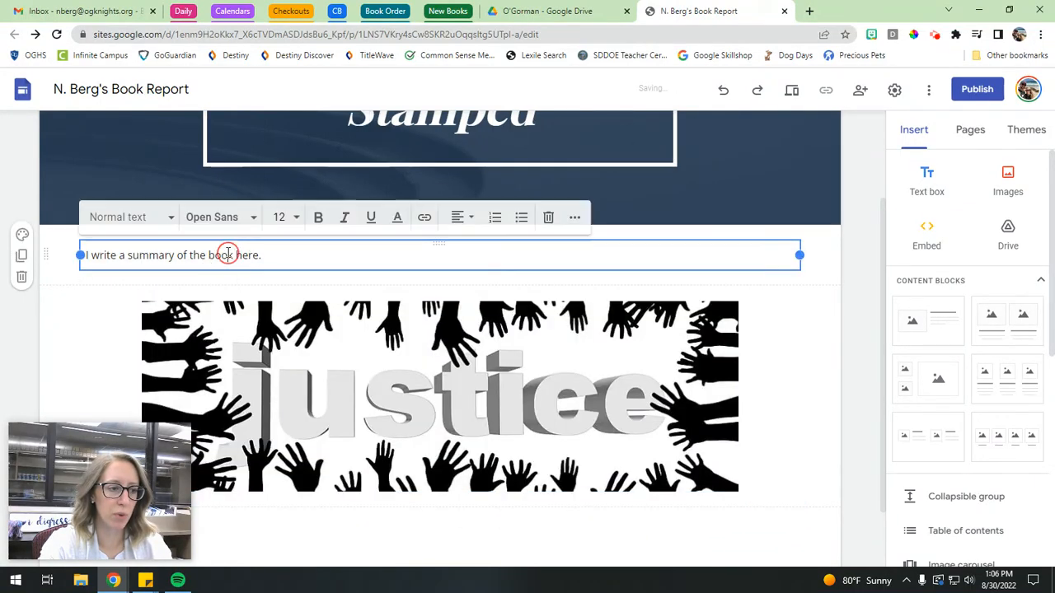
{"action": "left_click_drag", "start_coordinate": [794, 257], "coordinate": [430, 256]}
Shrink the justice image to about half the page width and place it in the right half of its section
{"action": "left_click", "coordinate": [453, 385]}
{"action": "left_click", "coordinate": [518, 418]}
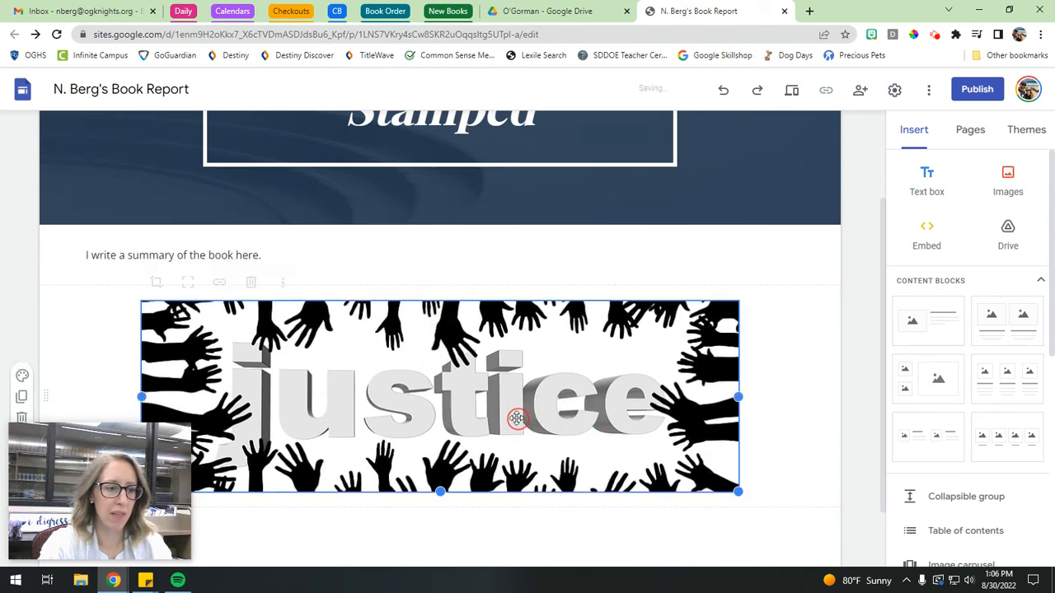
{"action": "left_click", "coordinate": [140, 397]}
{"action": "left_click_drag", "start_coordinate": [506, 436], "coordinate": [462, 449]}
{"action": "left_click", "coordinate": [702, 317]}
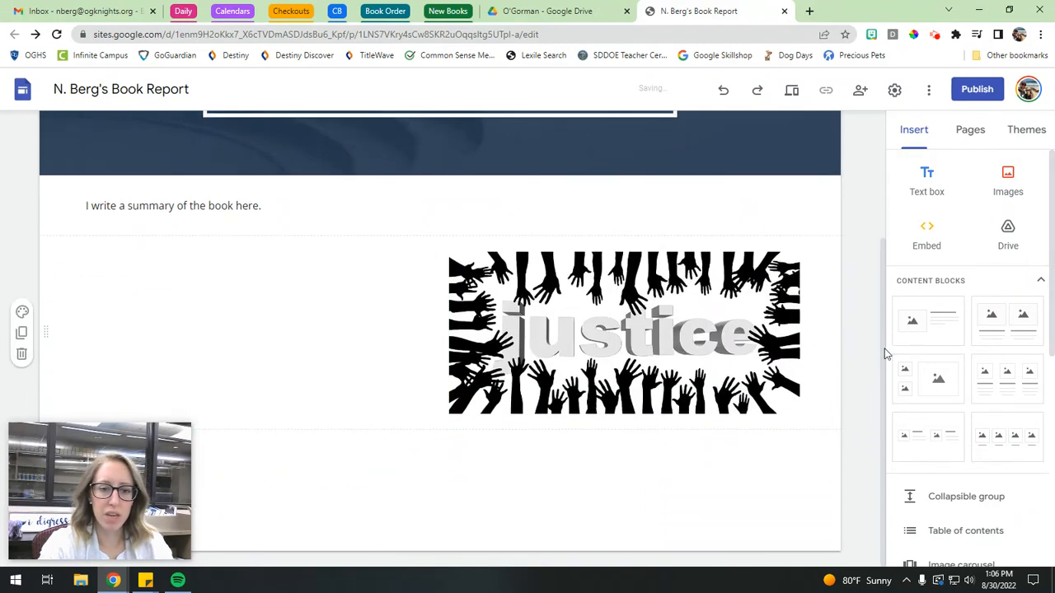
Insert a divider between the summary text and the justice image
{"action": "scroll", "coordinate": [993, 348], "scroll_direction": "down", "scroll_amount": 3}
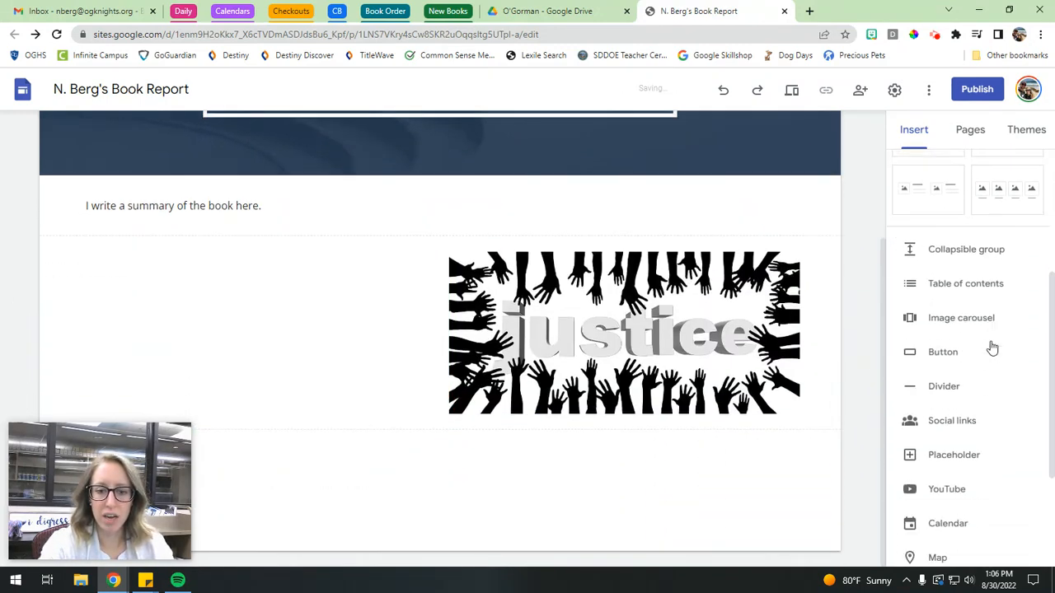
{"action": "left_click", "coordinate": [953, 372]}
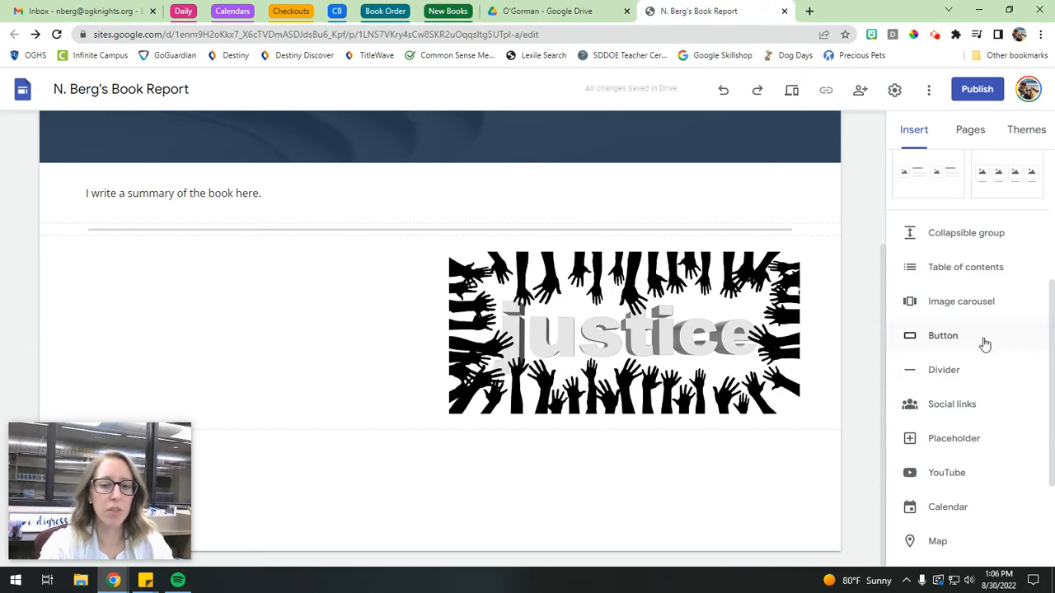
{"action": "left_click", "coordinate": [935, 336]}
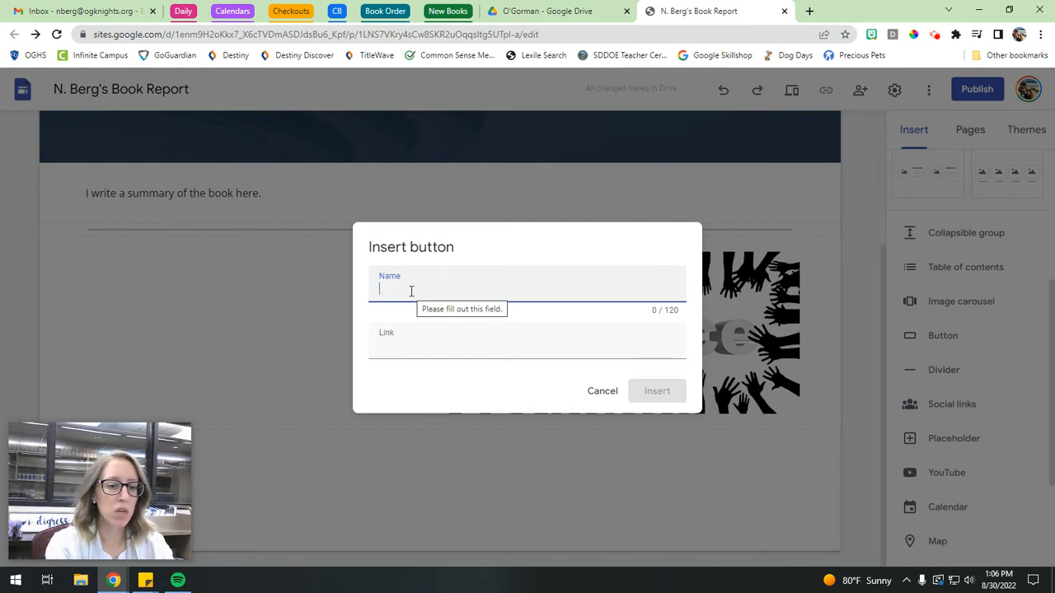
{"action": "type", "text": "Library Website"}
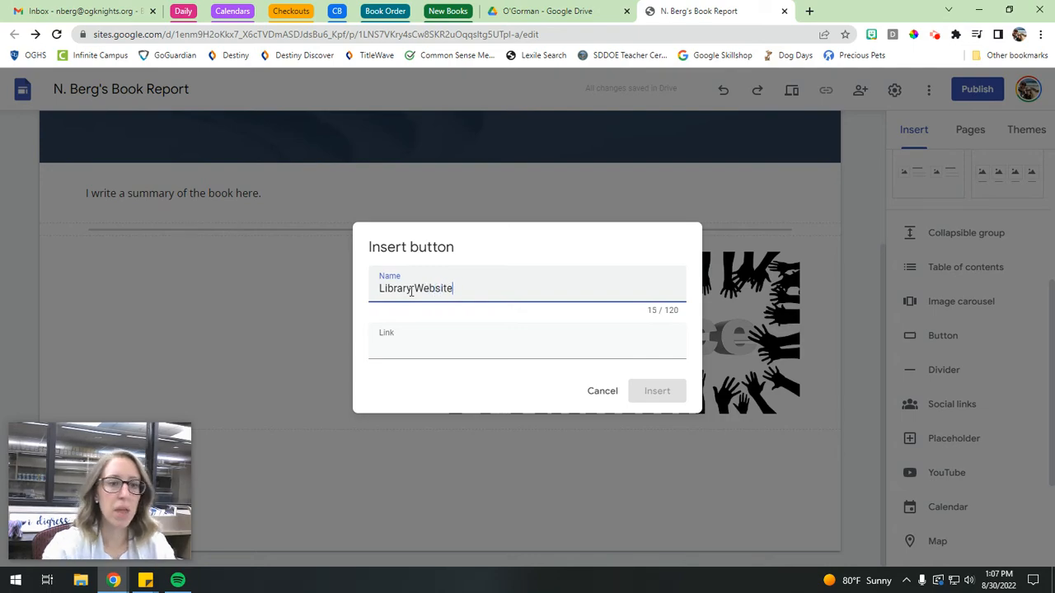
{"action": "left_click", "coordinate": [809, 11]}
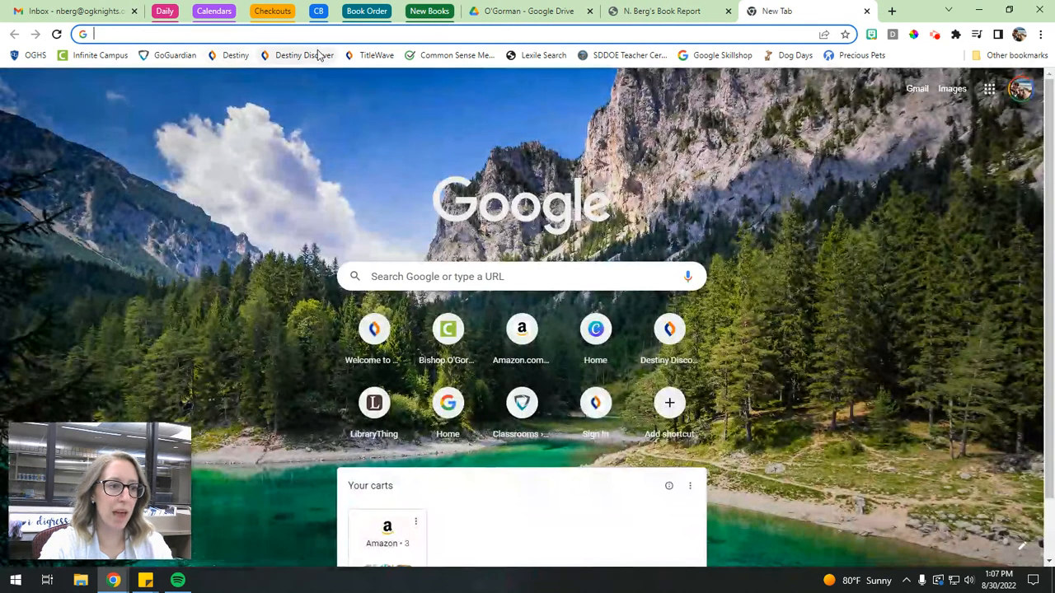
{"action": "left_click", "coordinate": [305, 55]}
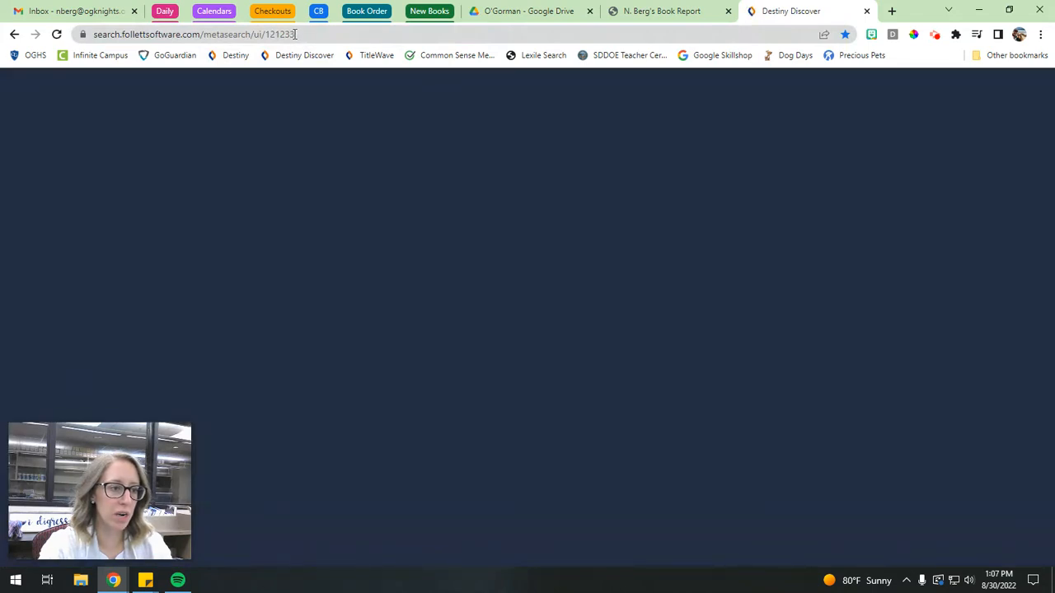
{"action": "left_click", "coordinate": [294, 34]}
{"action": "left_click", "coordinate": [660, 11]}
{"action": "left_click", "coordinate": [414, 350]}
{"action": "type", "text": "https://search.follettsoftware.com/metasearch/ui/121233"}
{"action": "left_click", "coordinate": [657, 392]}
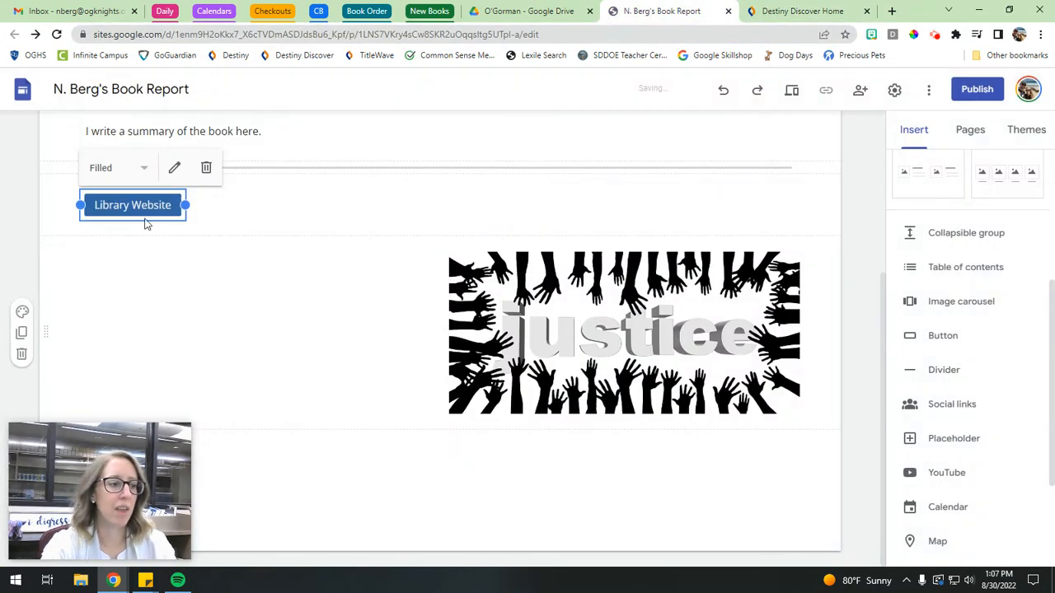
{"action": "left_click_drag", "start_coordinate": [188, 207], "coordinate": [281, 224]}
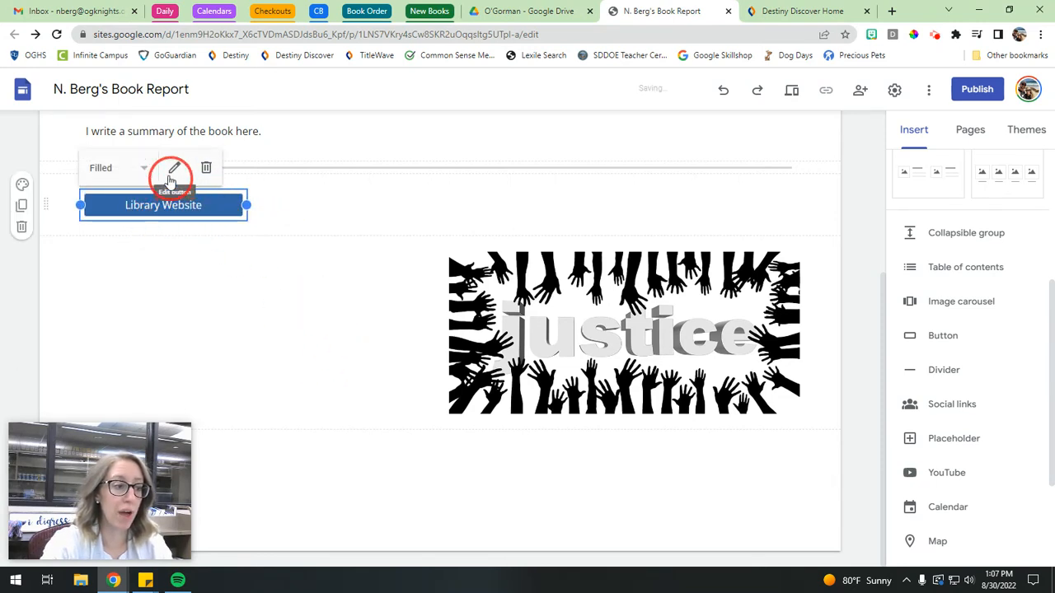
Move the "Library Website" button into the justice image's section, in the empty area beside the image
{"action": "left_click_drag", "start_coordinate": [196, 213], "coordinate": [252, 331]}
{"action": "left_click", "coordinate": [235, 275]}
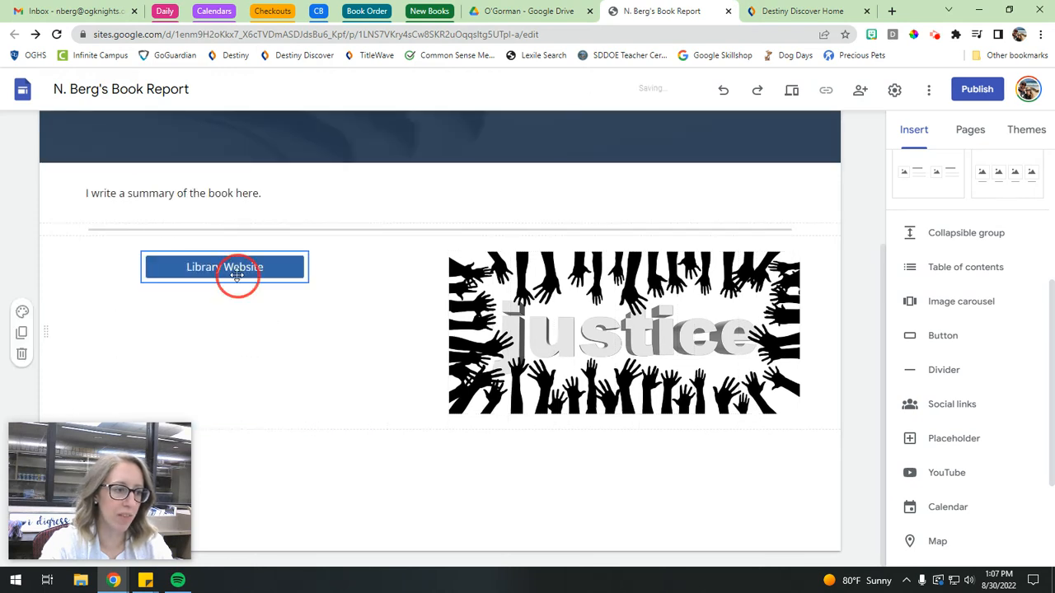
Try the Outlined and Text styles on the "Library Website" button, restore the Filled style, and check its name and link
{"action": "left_click", "coordinate": [200, 230]}
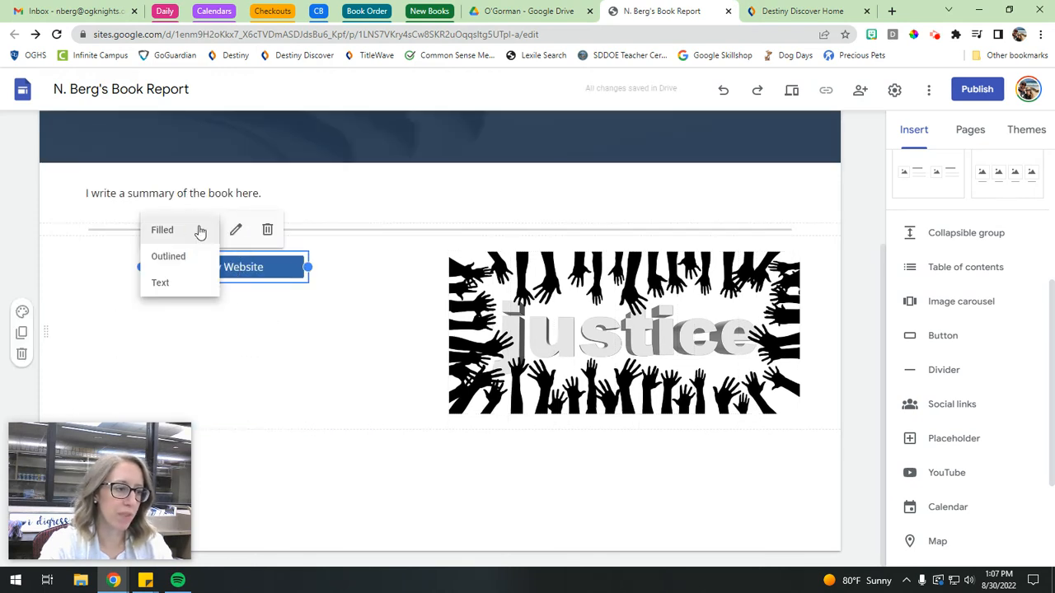
{"action": "left_click", "coordinate": [176, 266]}
{"action": "left_click", "coordinate": [196, 237]}
{"action": "left_click", "coordinate": [176, 282]}
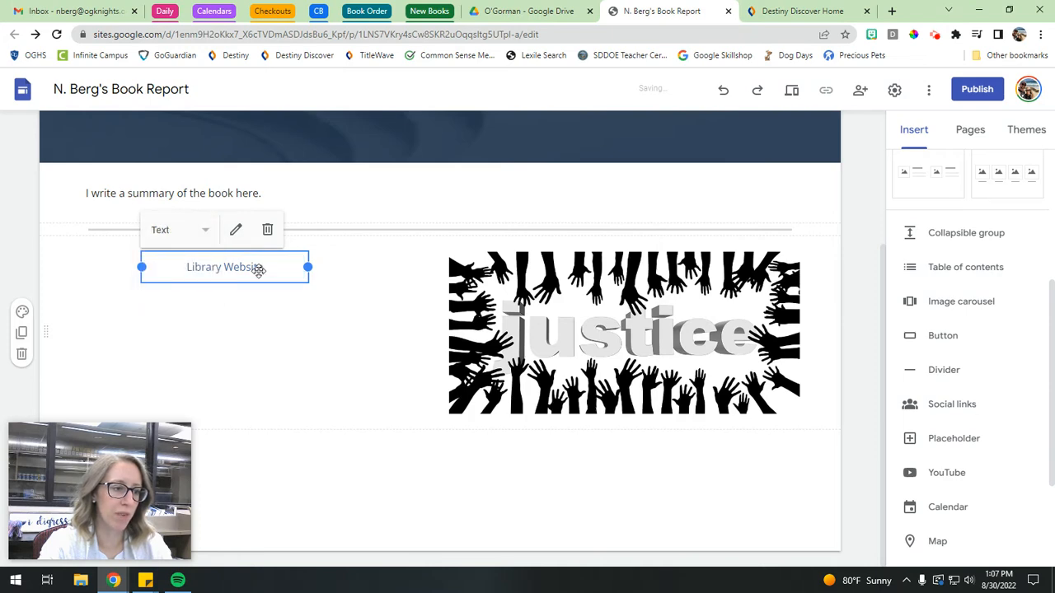
{"action": "left_click", "coordinate": [200, 231]}
{"action": "left_click", "coordinate": [173, 231]}
{"action": "left_click", "coordinate": [239, 234]}
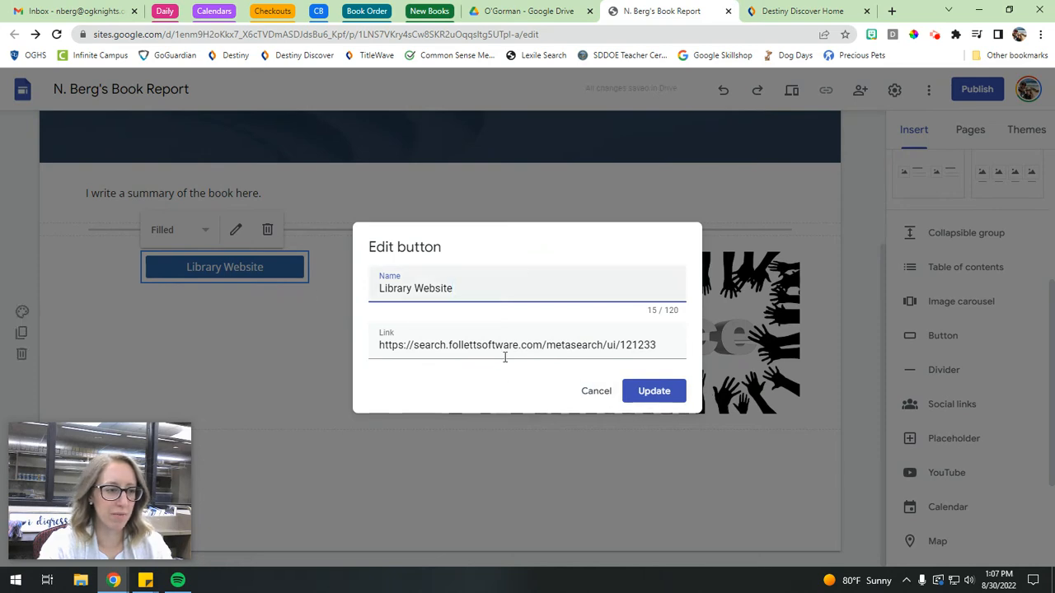
{"action": "left_click", "coordinate": [610, 391]}
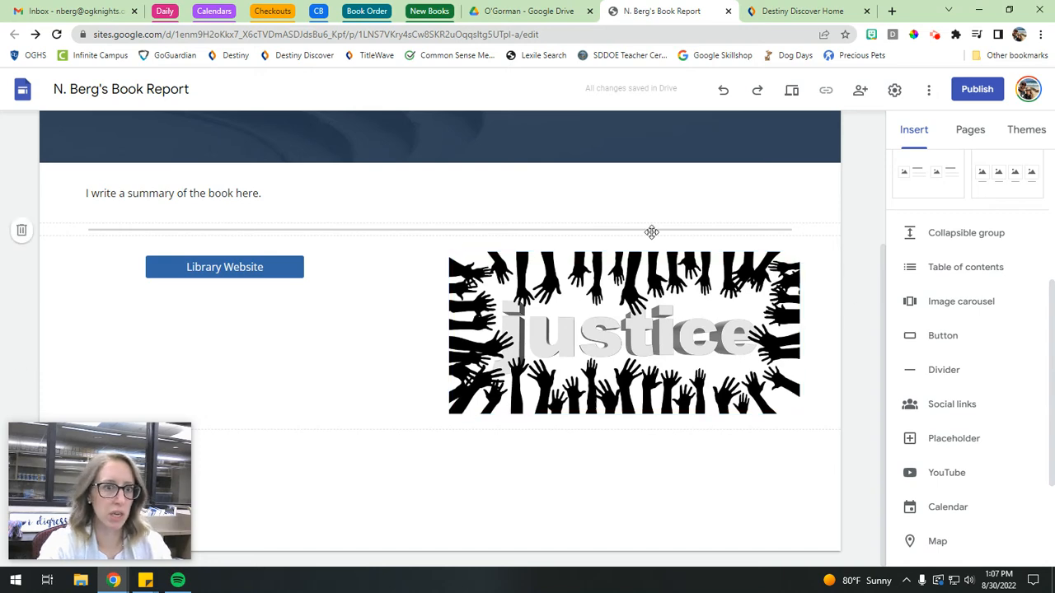
View the Destiny Discover page, return to the book report site and show its list of pages
{"action": "scroll", "coordinate": [653, 231], "scroll_direction": "up", "scroll_amount": 3}
{"action": "scroll", "coordinate": [948, 247], "scroll_direction": "up", "scroll_amount": 3}
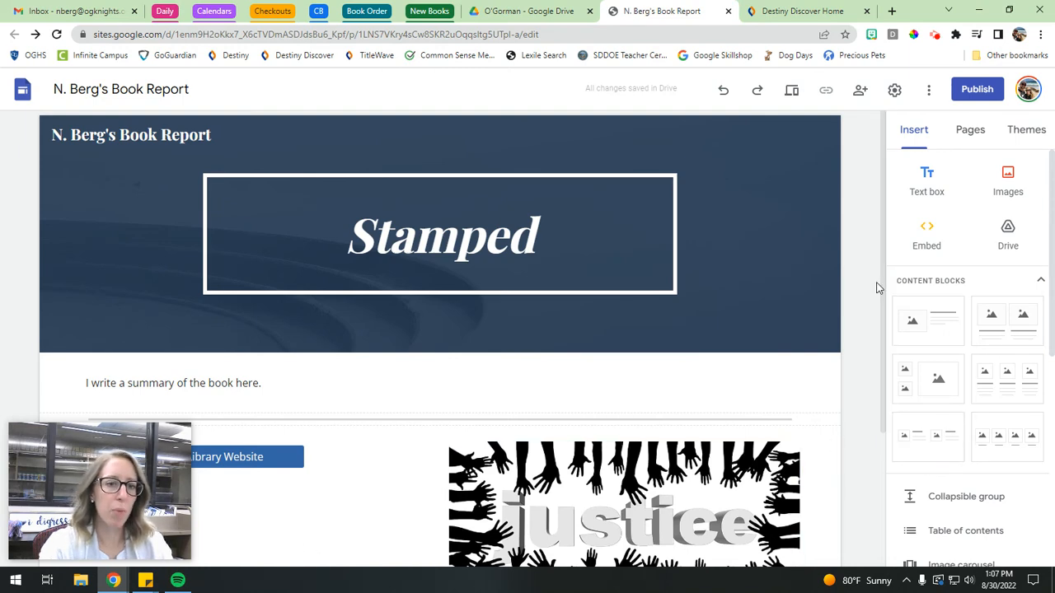
{"action": "left_click", "coordinate": [820, 11]}
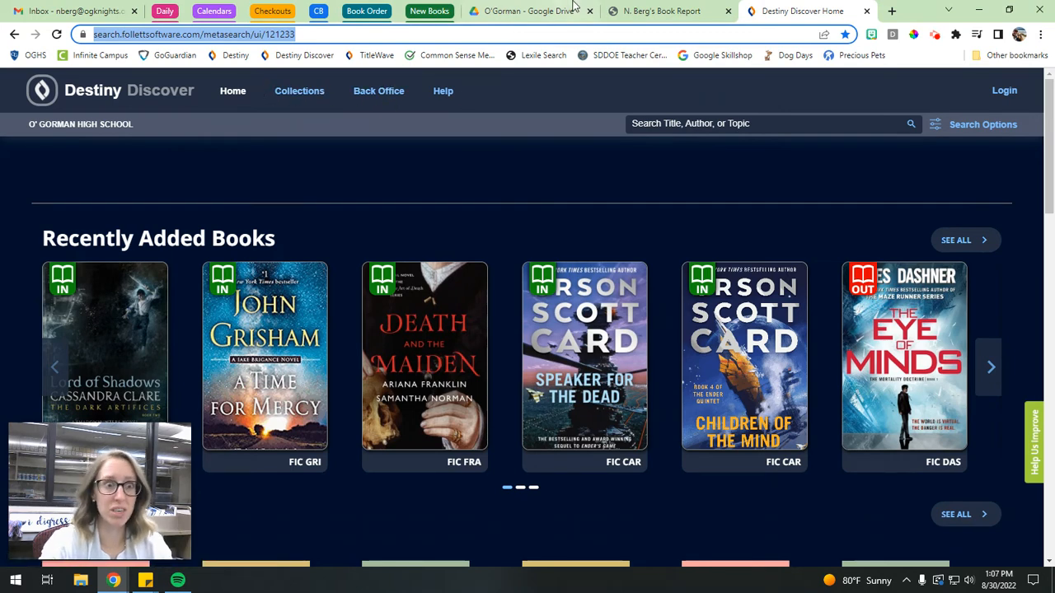
{"action": "left_click", "coordinate": [647, 10]}
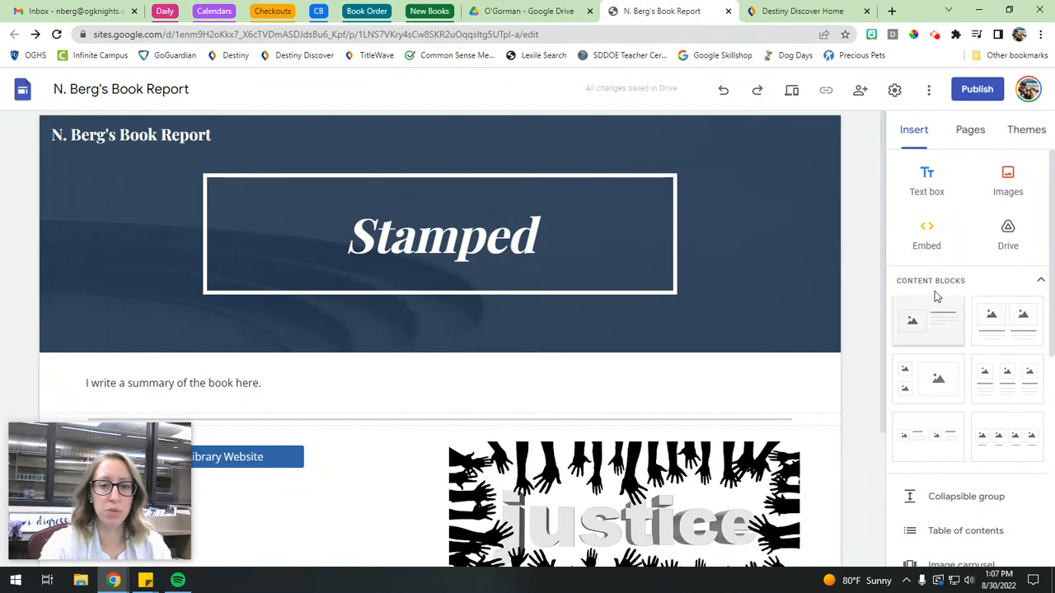
{"action": "left_click", "coordinate": [971, 131]}
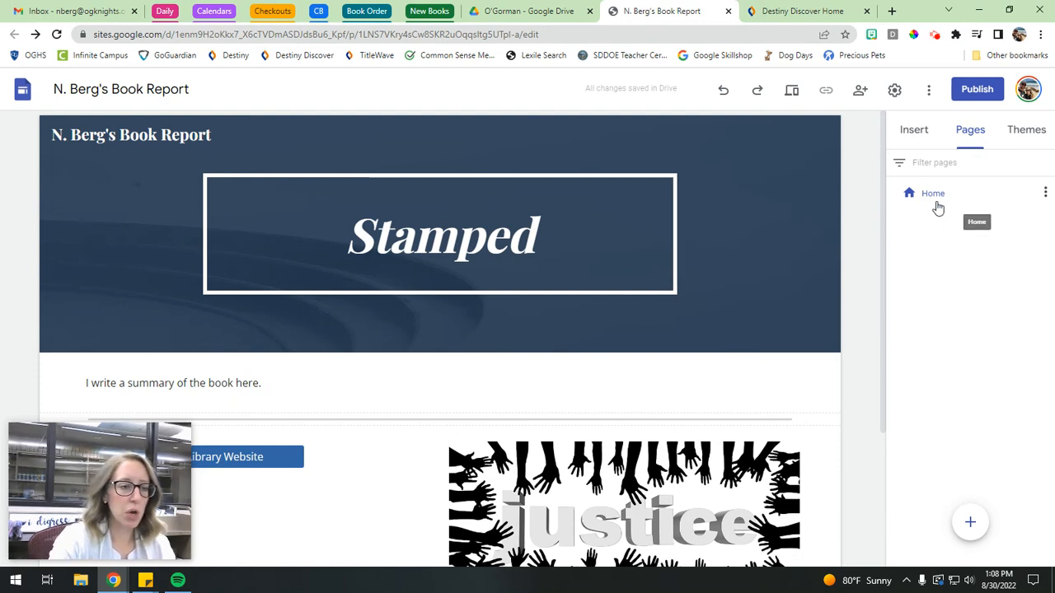
{"action": "mouse_move", "coordinate": [973, 517]}
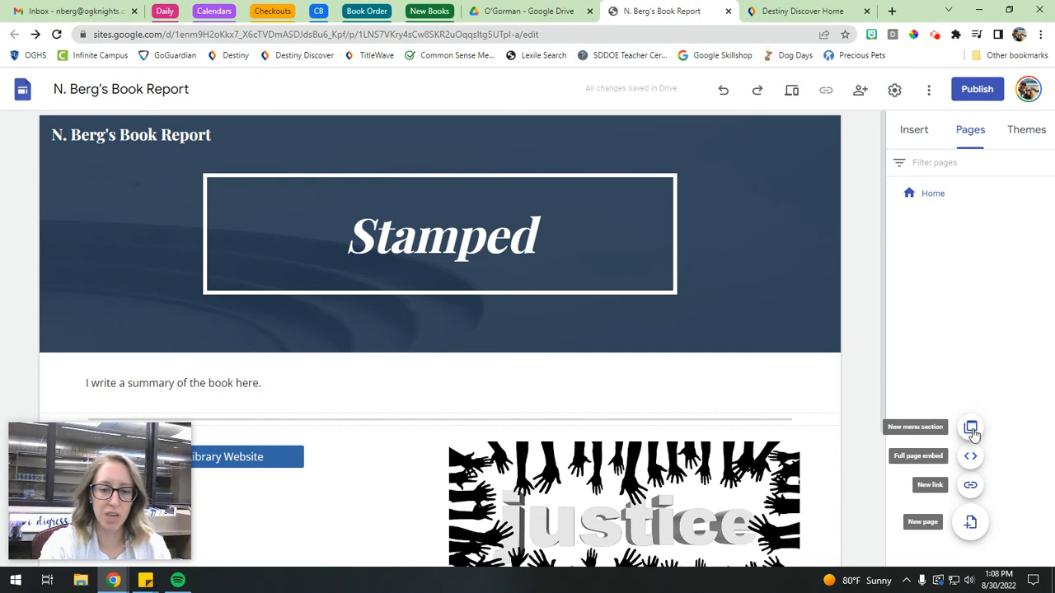
{"action": "left_click", "coordinate": [971, 428]}
{"action": "left_click", "coordinate": [858, 294]}
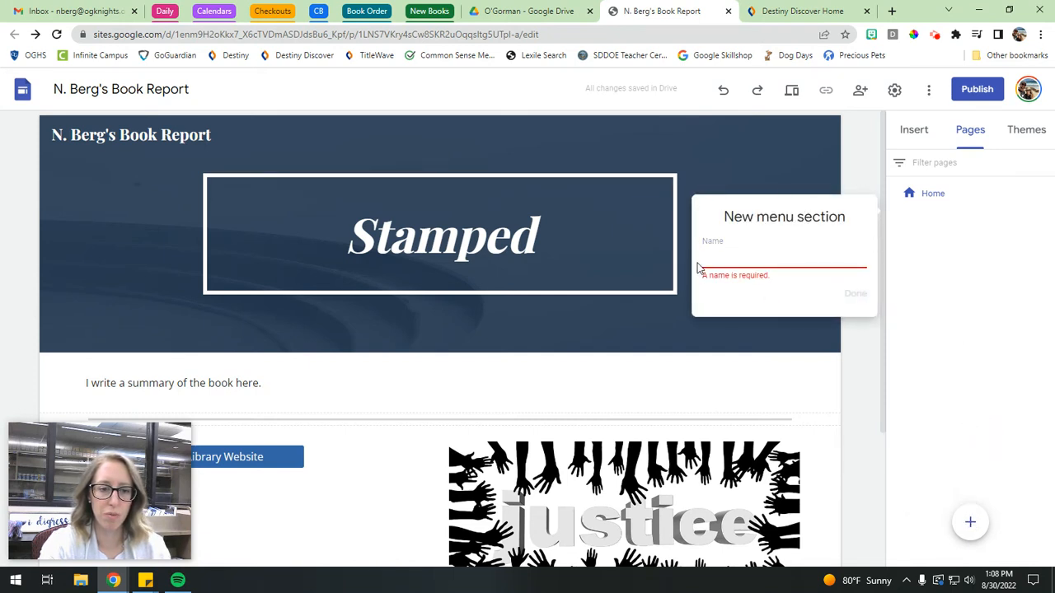
{"action": "left_click", "coordinate": [910, 278]}
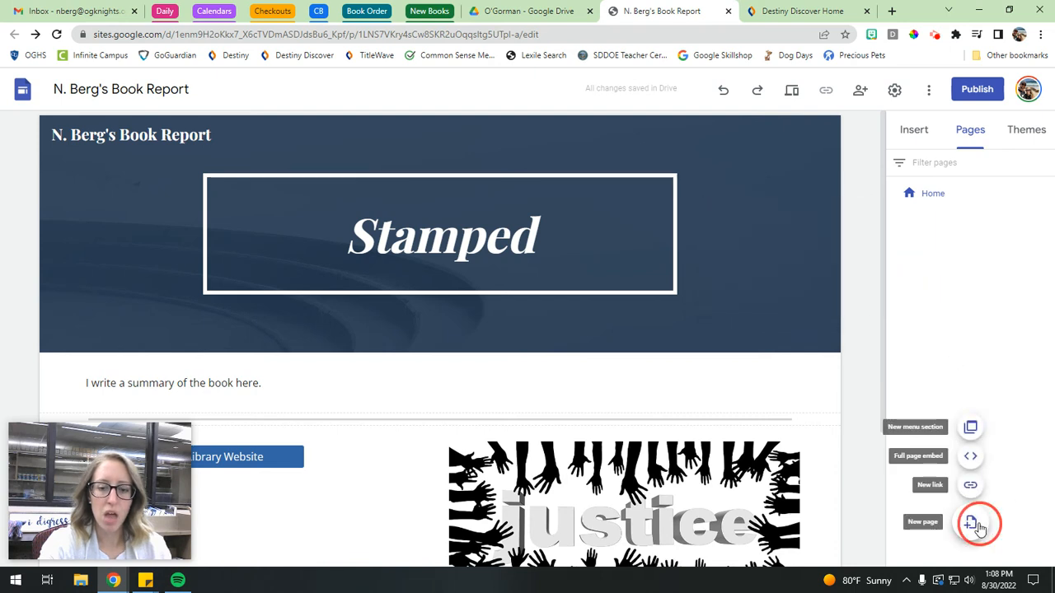
Add a new page named "Author Bio" to the site
{"action": "left_click", "coordinate": [974, 525]}
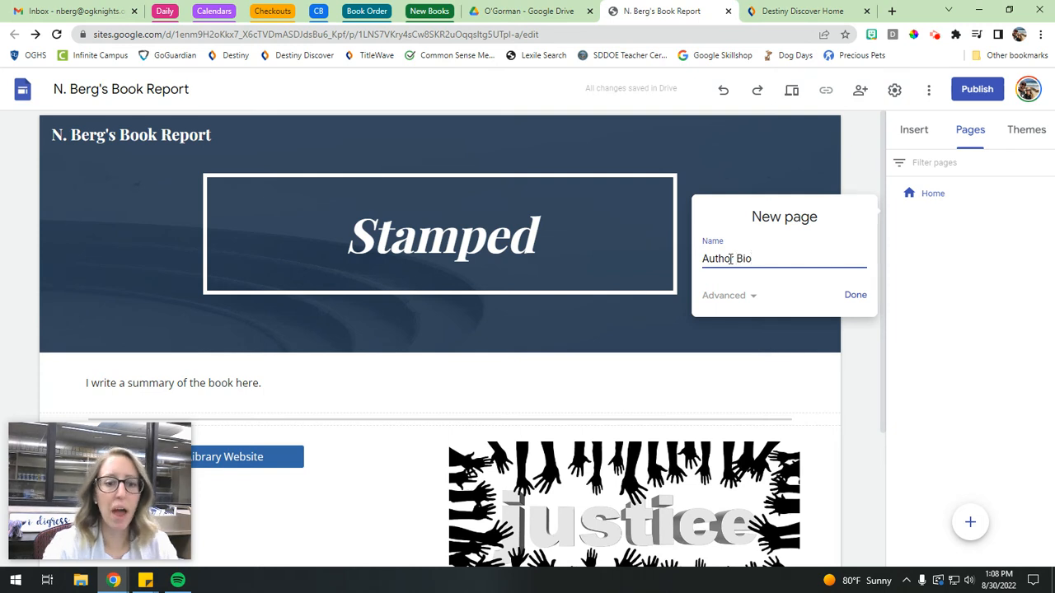
{"action": "left_click", "coordinate": [853, 294]}
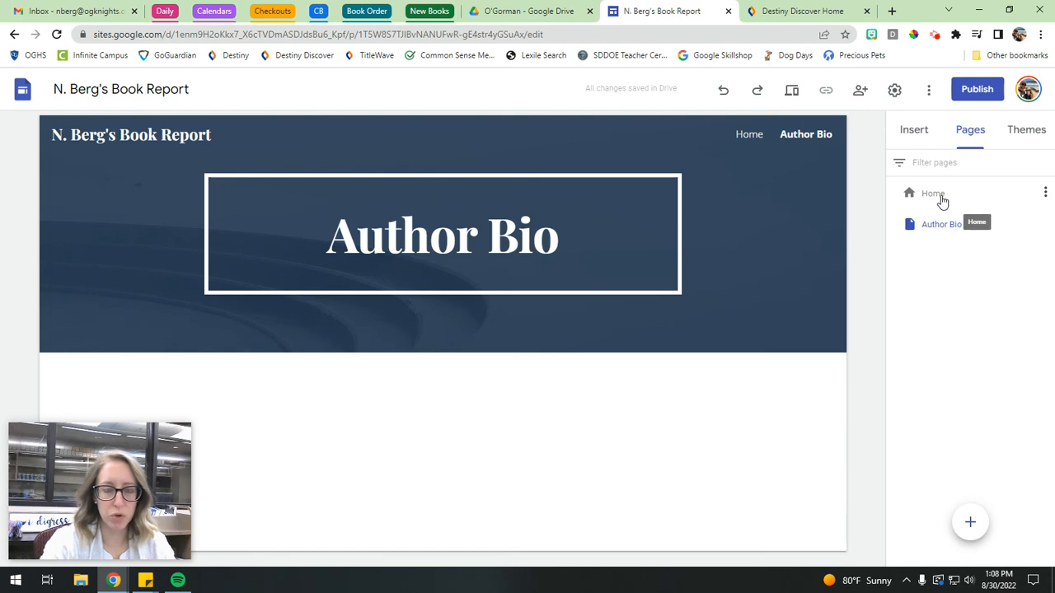
Rename the Home page as "Summary"
{"action": "left_click", "coordinate": [1044, 195]}
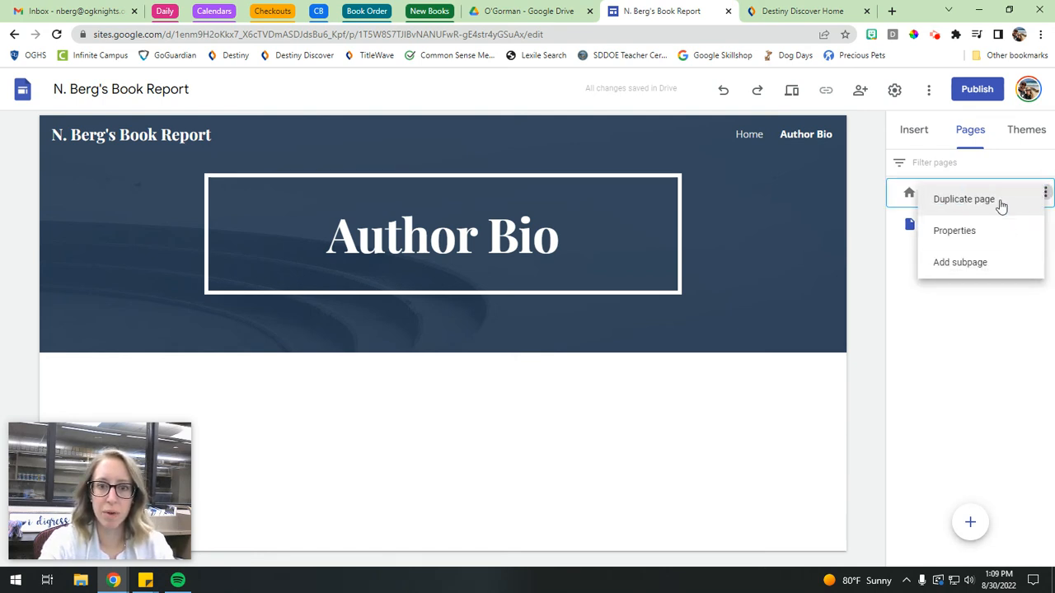
{"action": "left_click", "coordinate": [967, 233]}
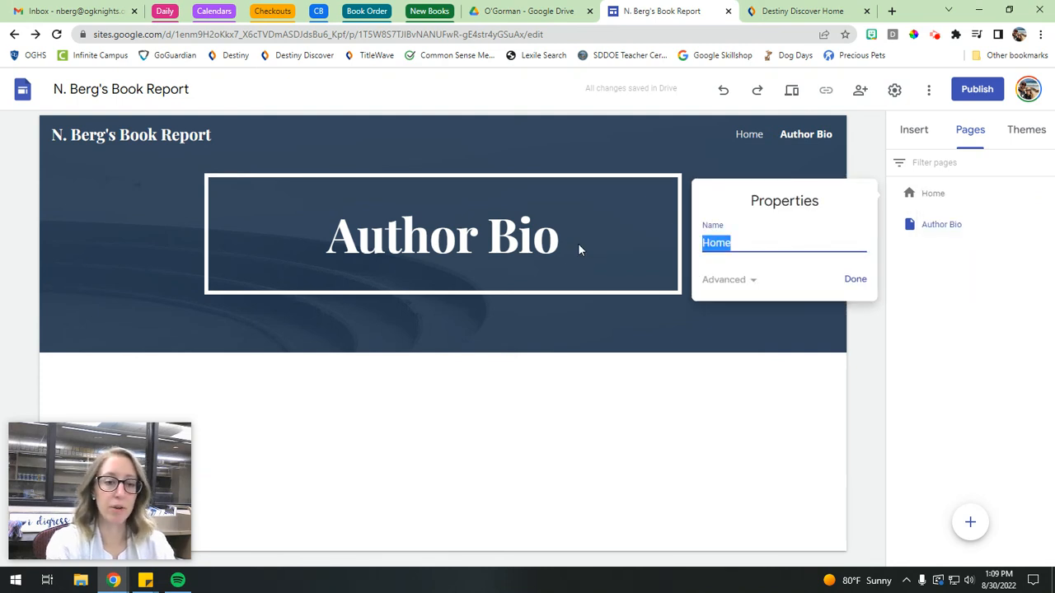
{"action": "type", "text": "Summary"}
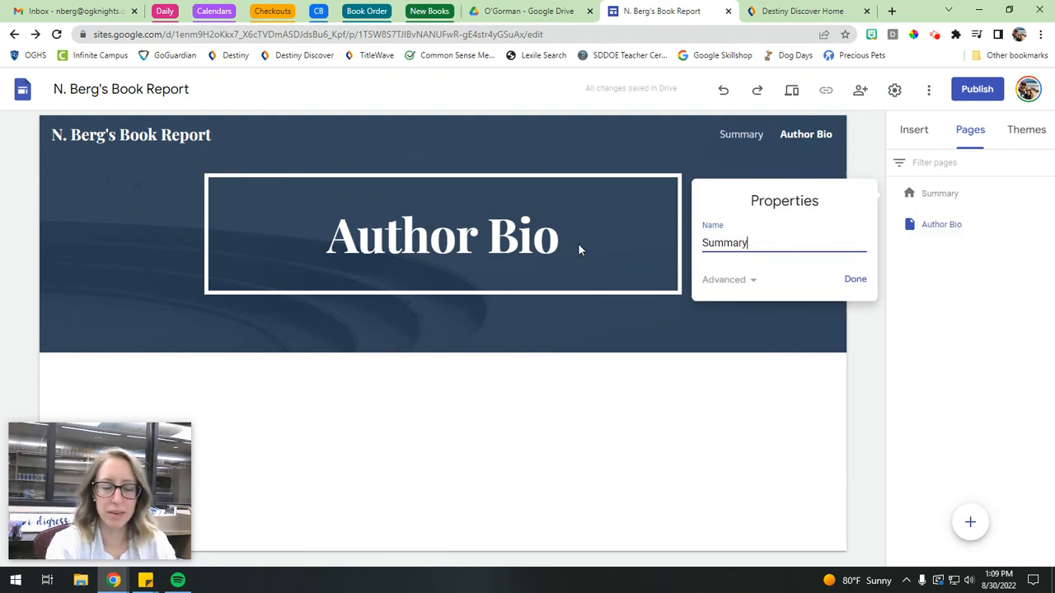
{"action": "left_click", "coordinate": [855, 280]}
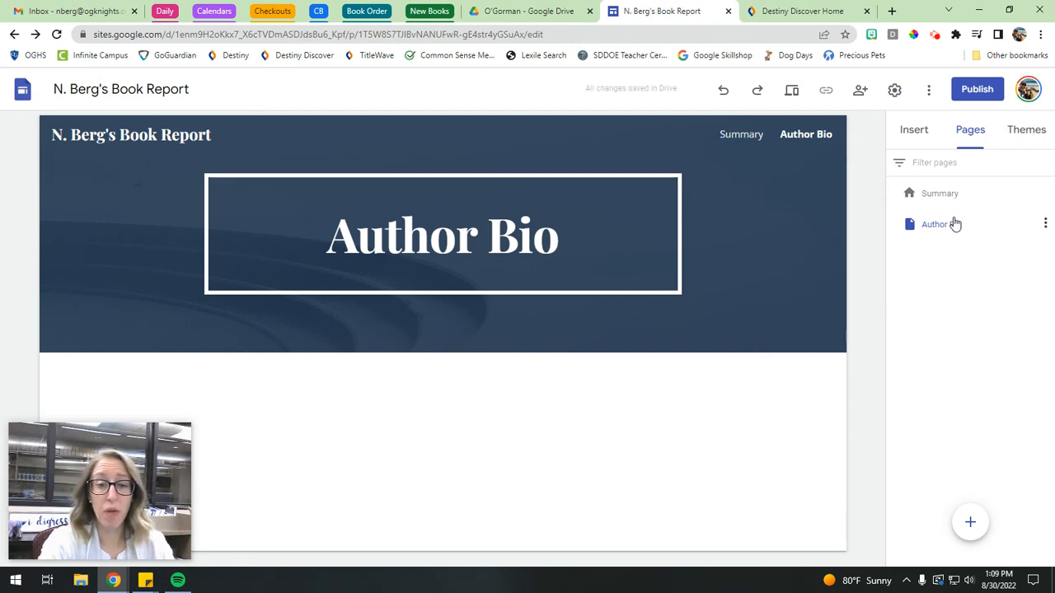
{"action": "left_click", "coordinate": [930, 230]}
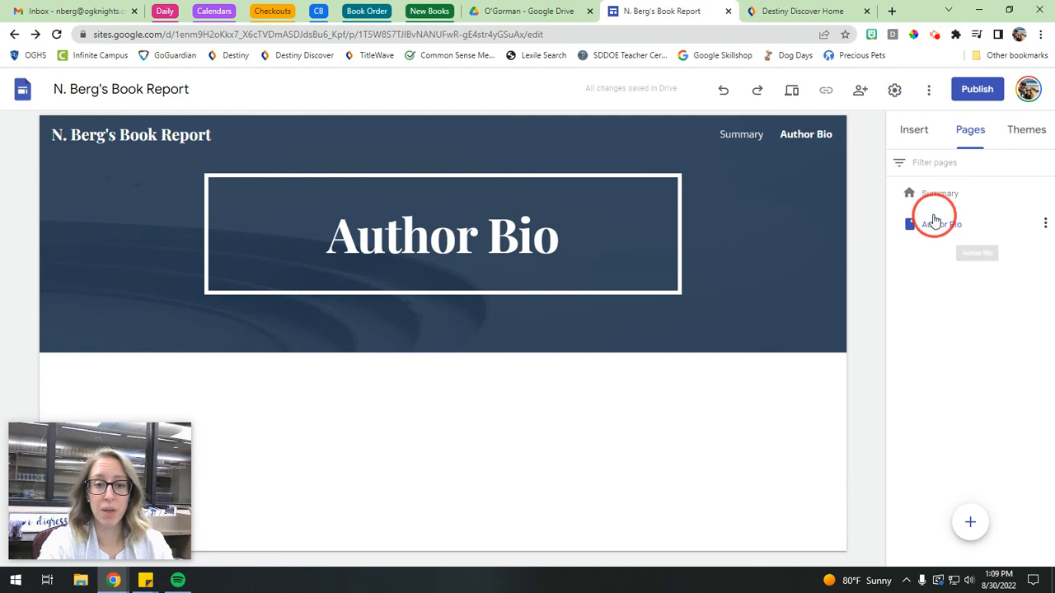
{"action": "left_click", "coordinate": [1046, 225]}
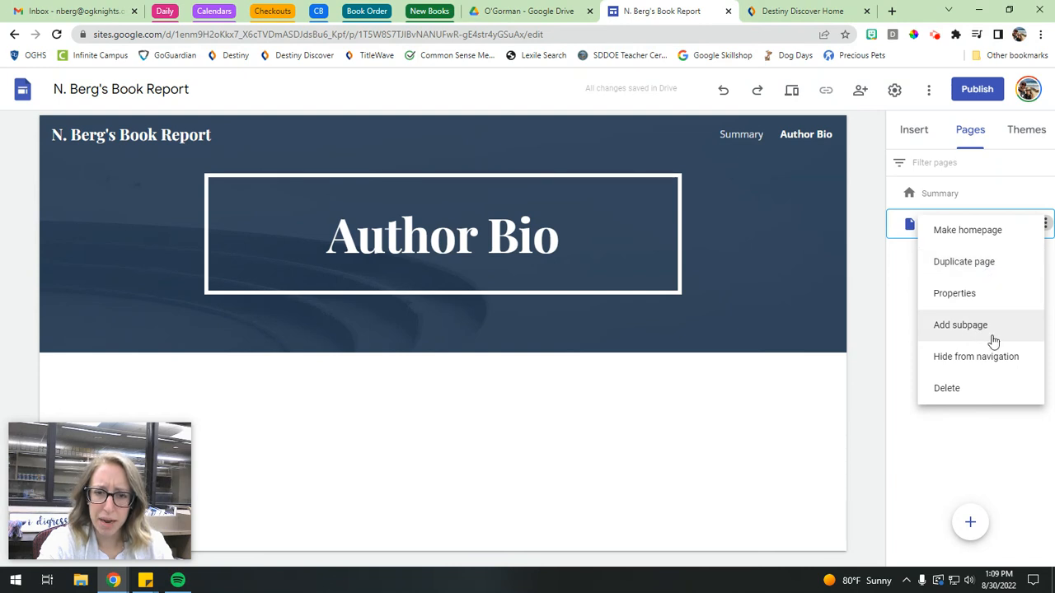
{"action": "left_click", "coordinate": [973, 194]}
{"action": "left_click", "coordinate": [1045, 192]}
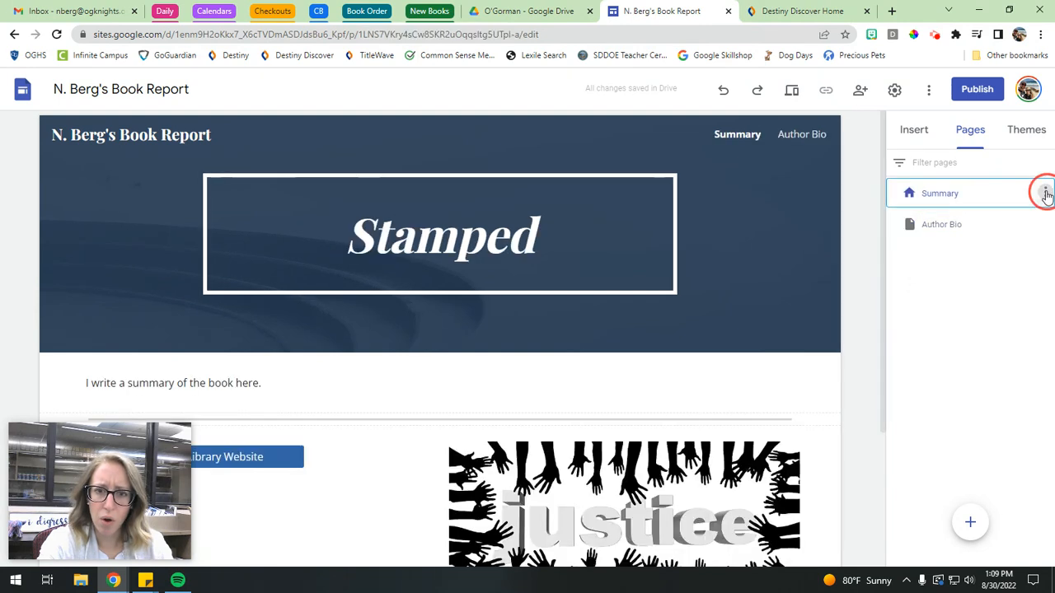
{"action": "left_click", "coordinate": [976, 263]}
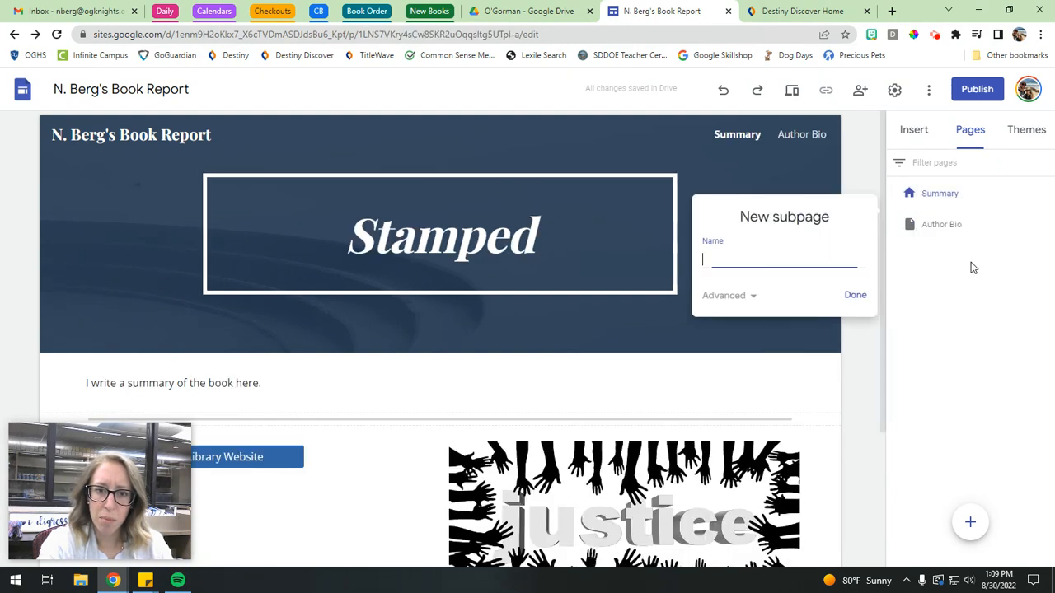
{"action": "left_click", "coordinate": [952, 255]}
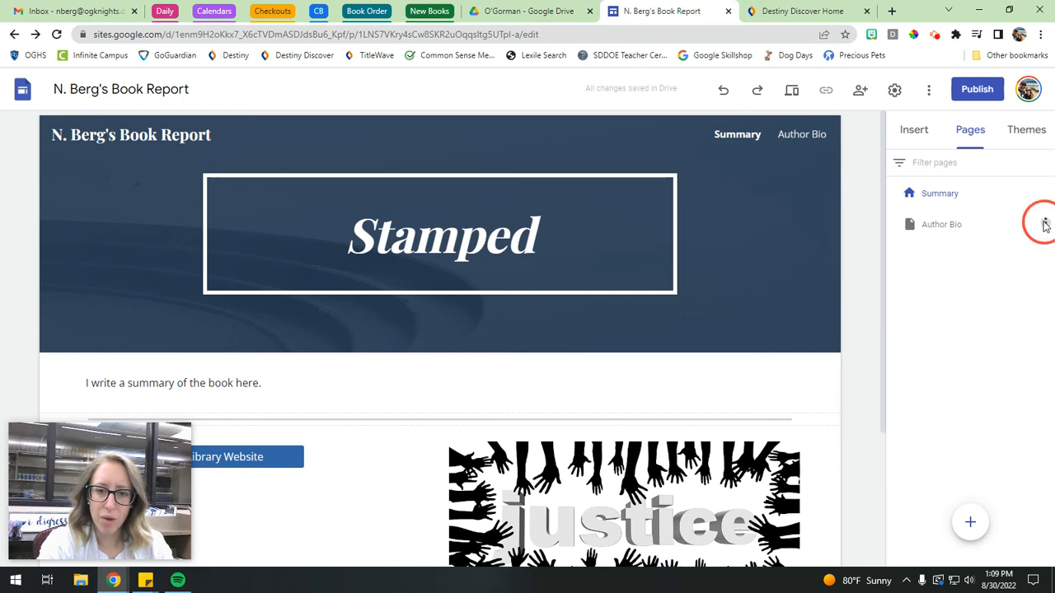
Check the Author Bio page's properties, including its advanced custom path setting, without changing them
{"action": "left_click", "coordinate": [1043, 224]}
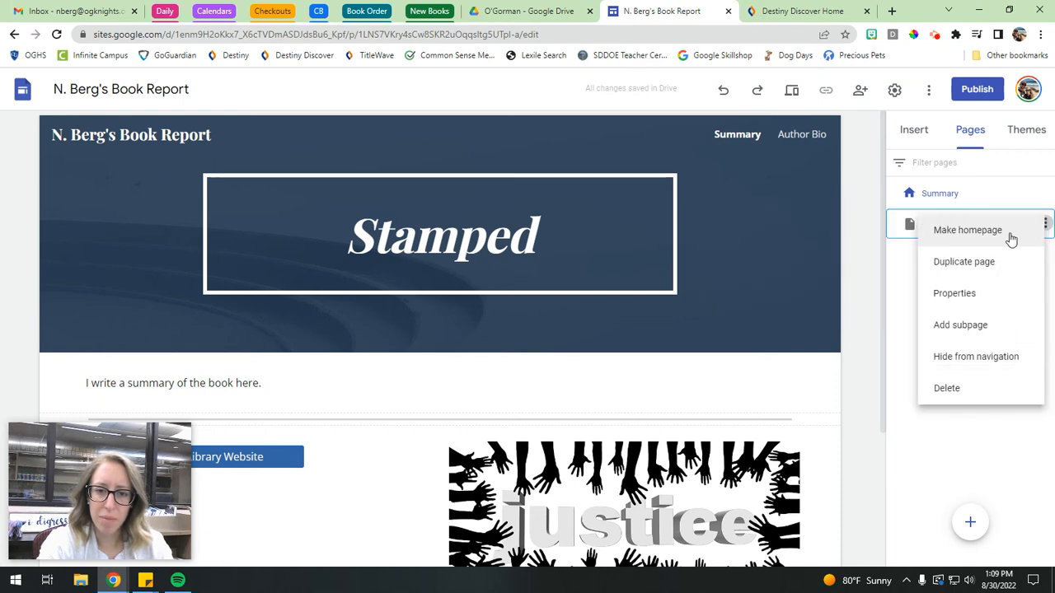
{"action": "left_click", "coordinate": [970, 295]}
{"action": "left_click", "coordinate": [757, 314]}
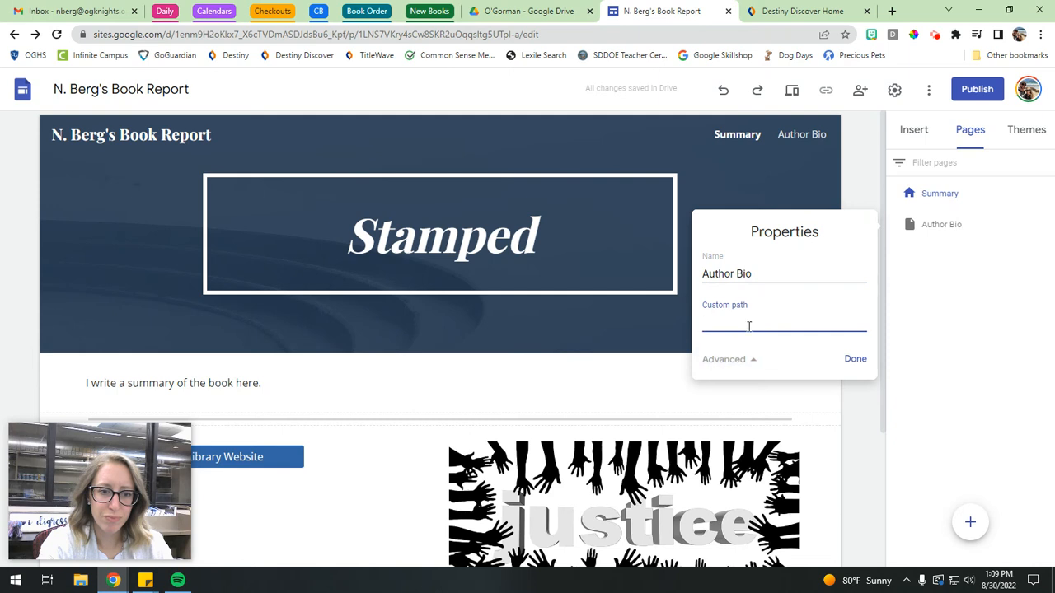
{"action": "left_click", "coordinate": [856, 358]}
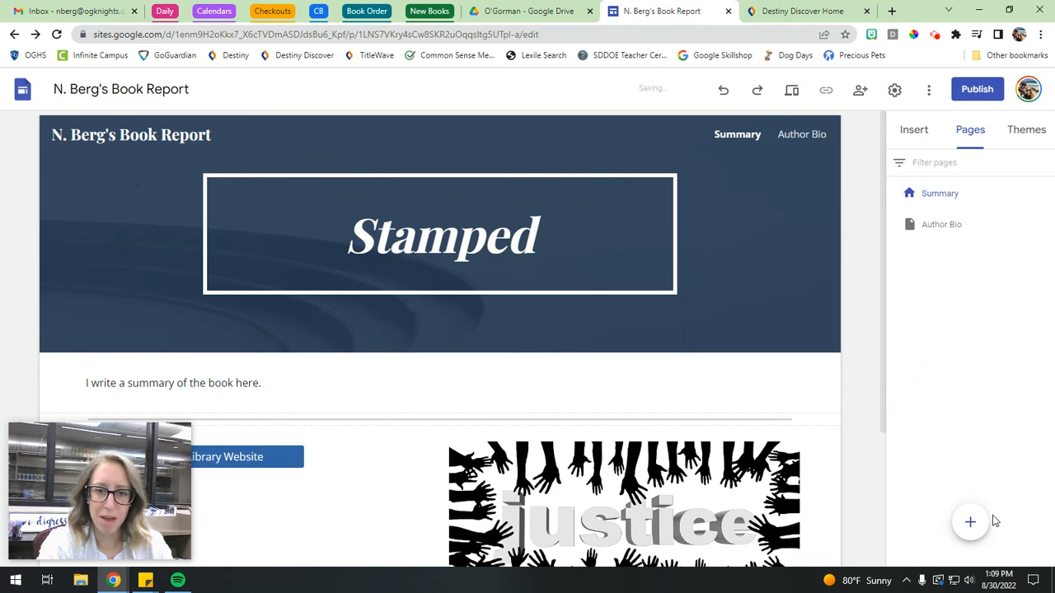
{"action": "left_click", "coordinate": [942, 225]}
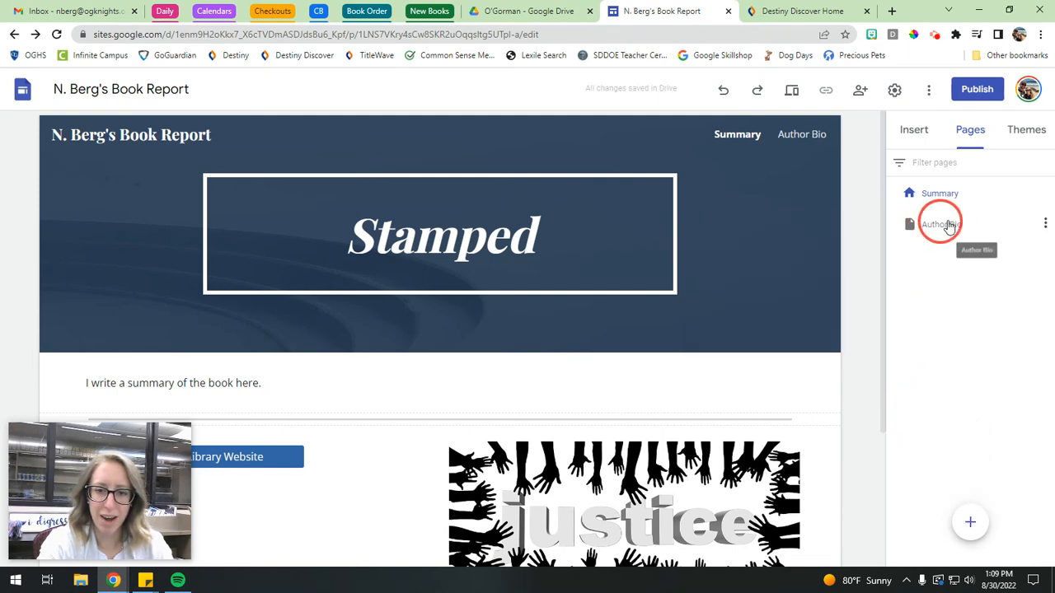
{"action": "left_click", "coordinate": [1045, 225]}
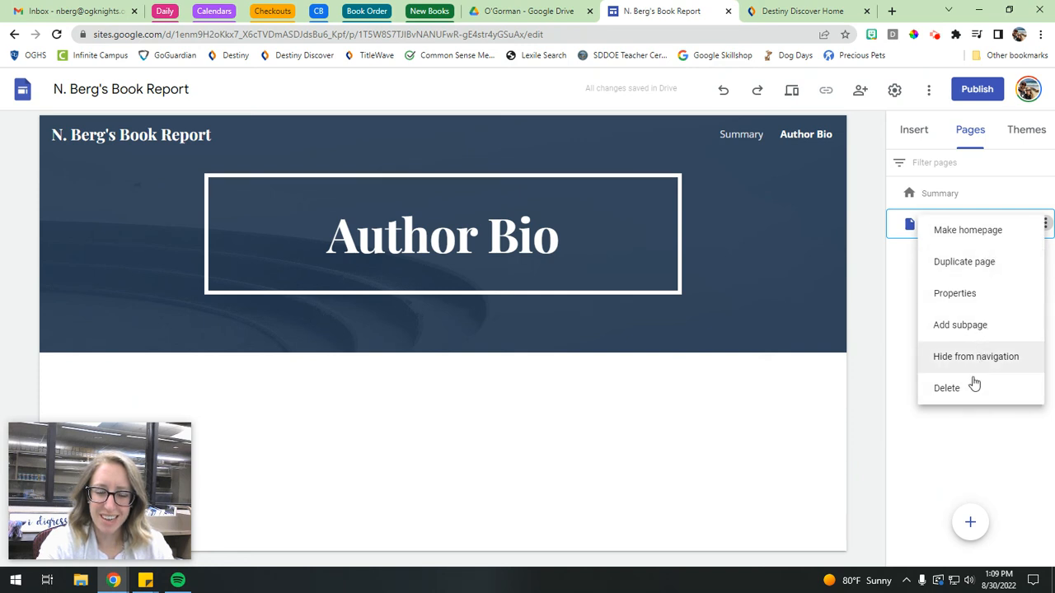
{"action": "left_click", "coordinate": [945, 462]}
Add a new page without entering a name and delete that untitled page
{"action": "left_click", "coordinate": [970, 523]}
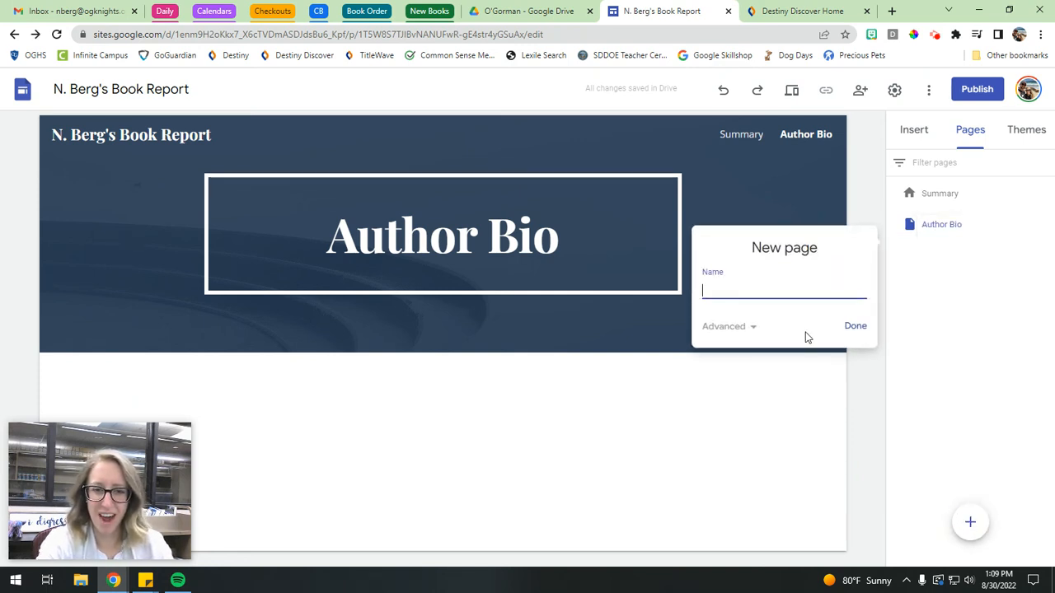
{"action": "left_click", "coordinate": [867, 332]}
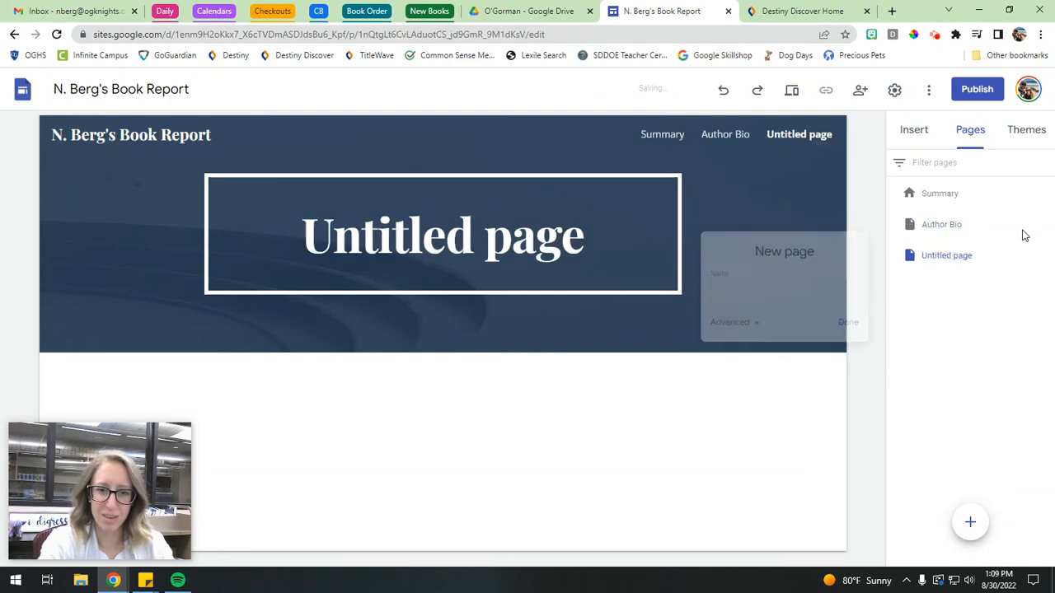
{"action": "left_click", "coordinate": [1049, 254]}
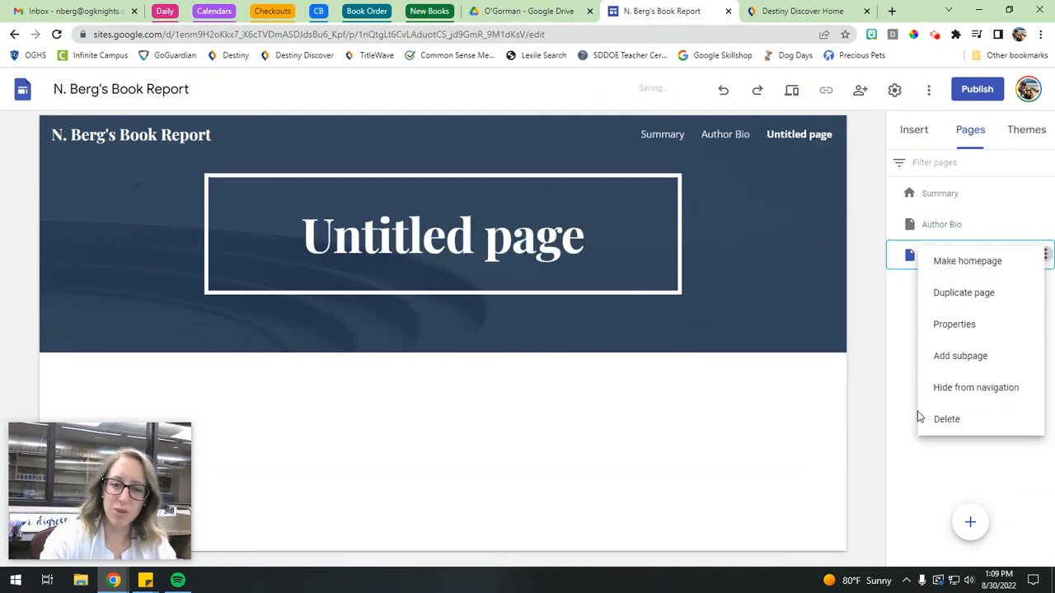
{"action": "left_click", "coordinate": [948, 421]}
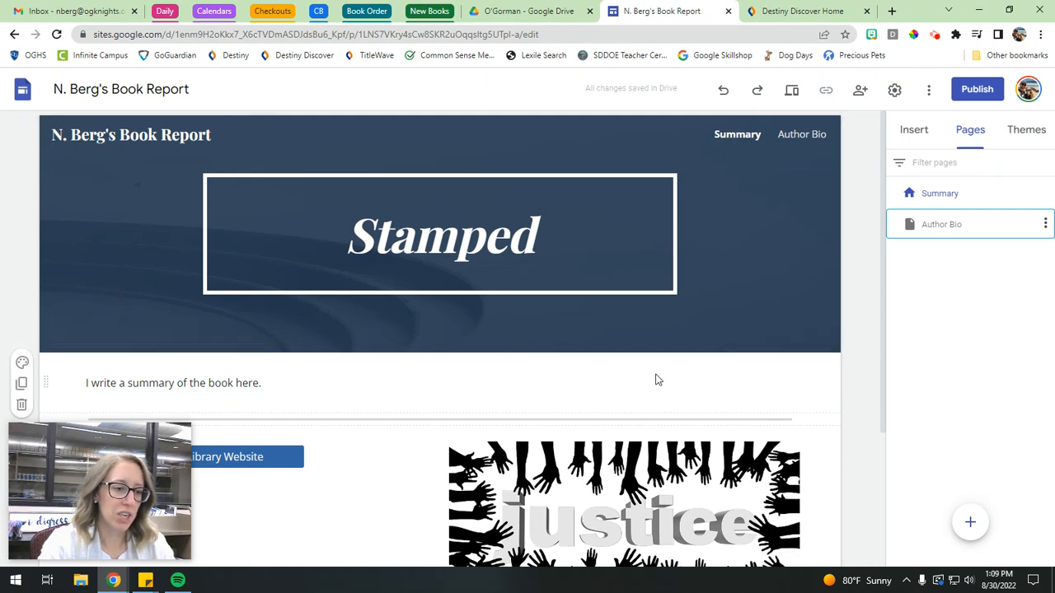
Replace the Summary page's header image with the turquoise sea and beach picture from the image gallery
{"action": "left_click", "coordinate": [141, 340]}
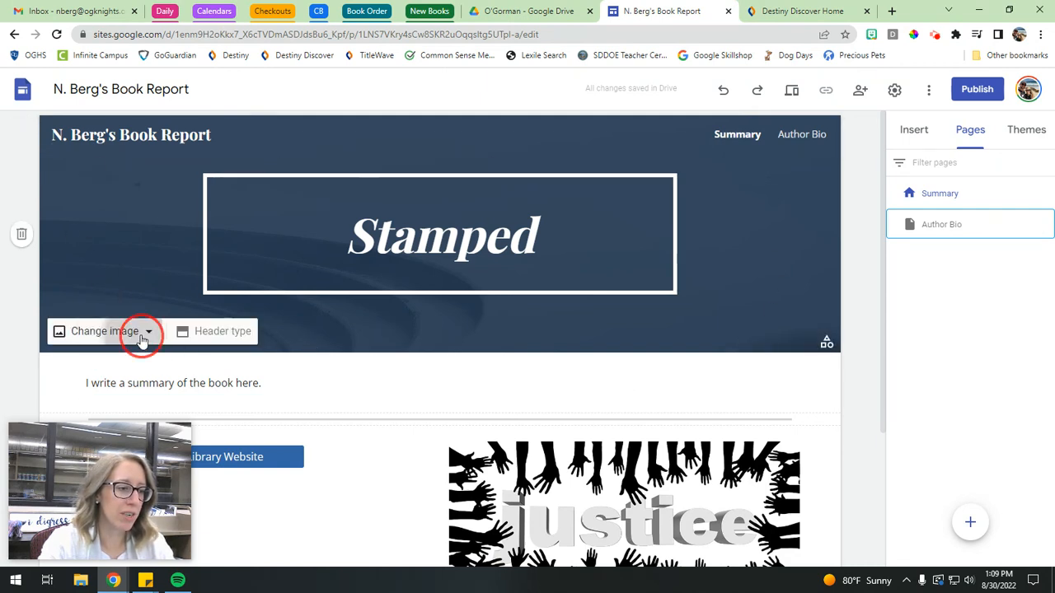
{"action": "left_click", "coordinate": [109, 403]}
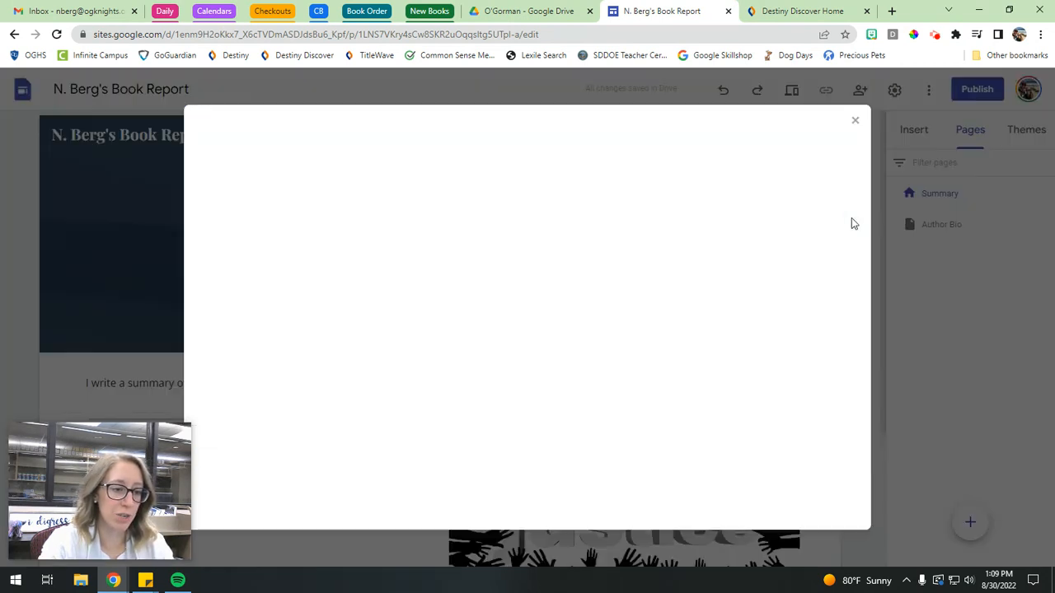
{"action": "left_click", "coordinate": [400, 230]}
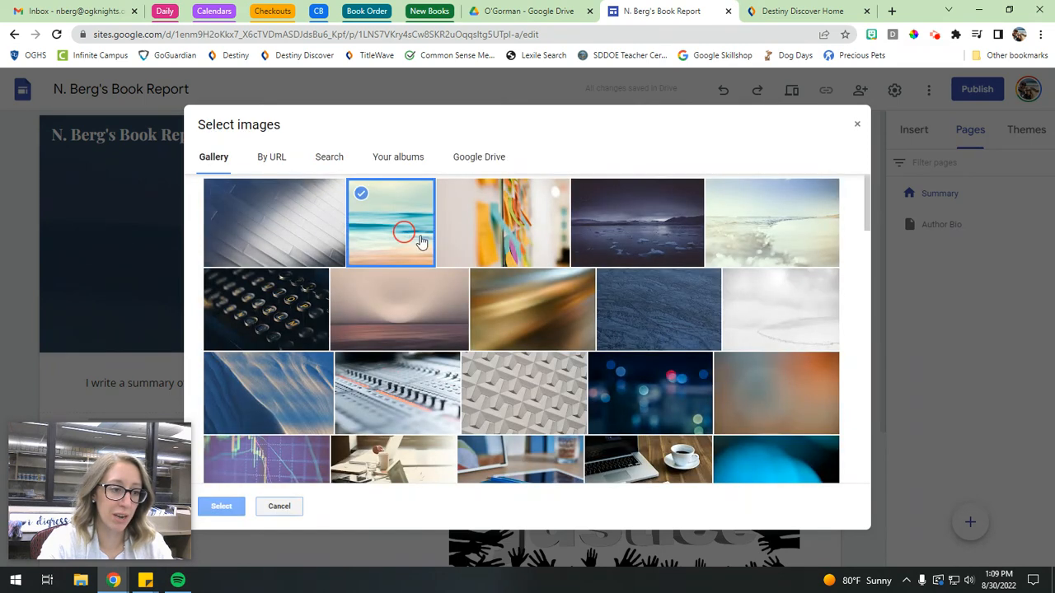
{"action": "left_click", "coordinate": [221, 506]}
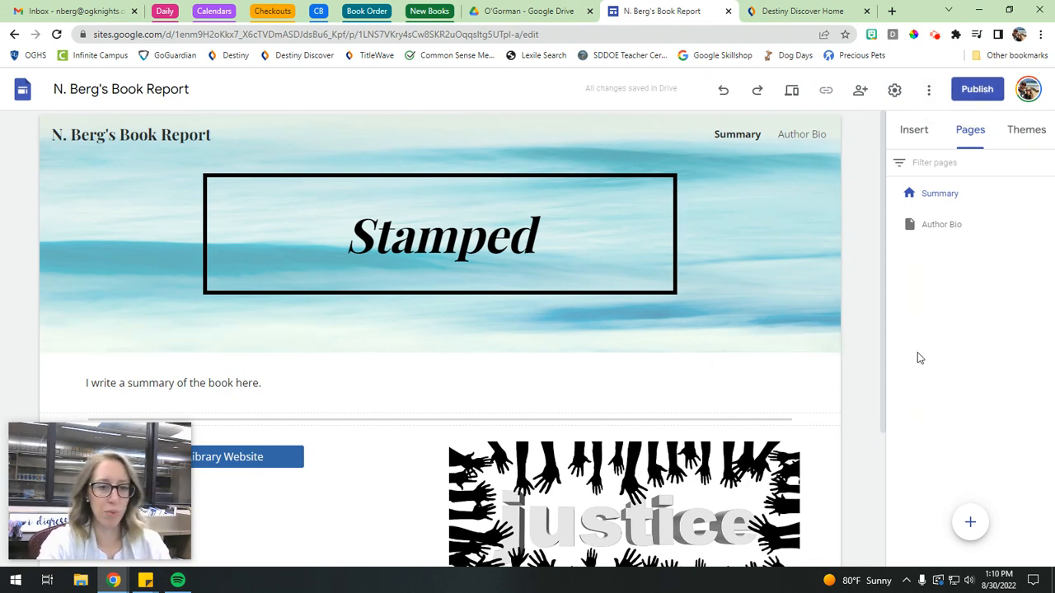
Show the elements that can be inserted on the Summary page
{"action": "left_click", "coordinate": [915, 130]}
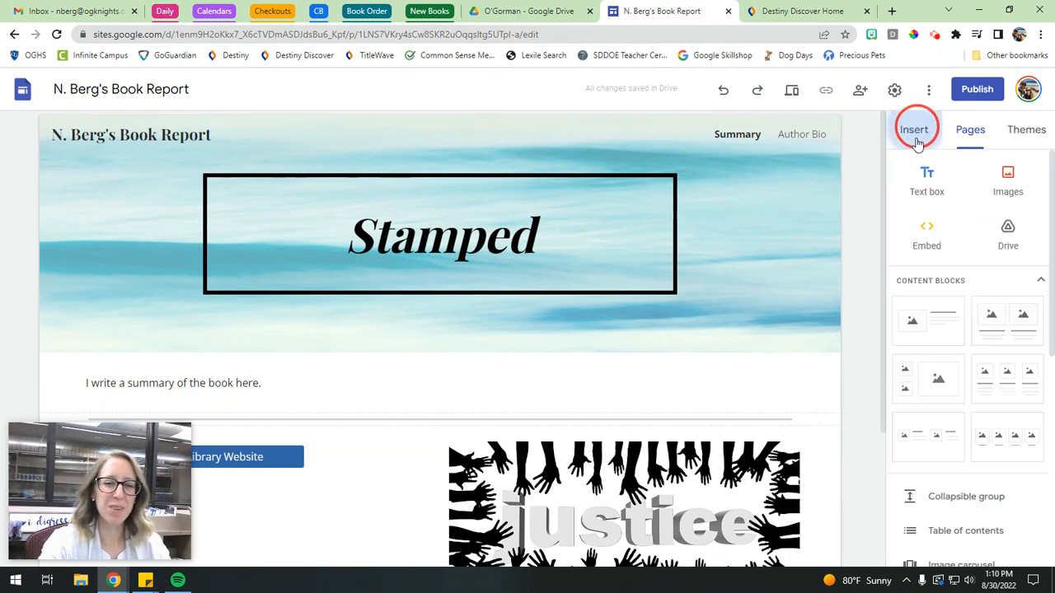